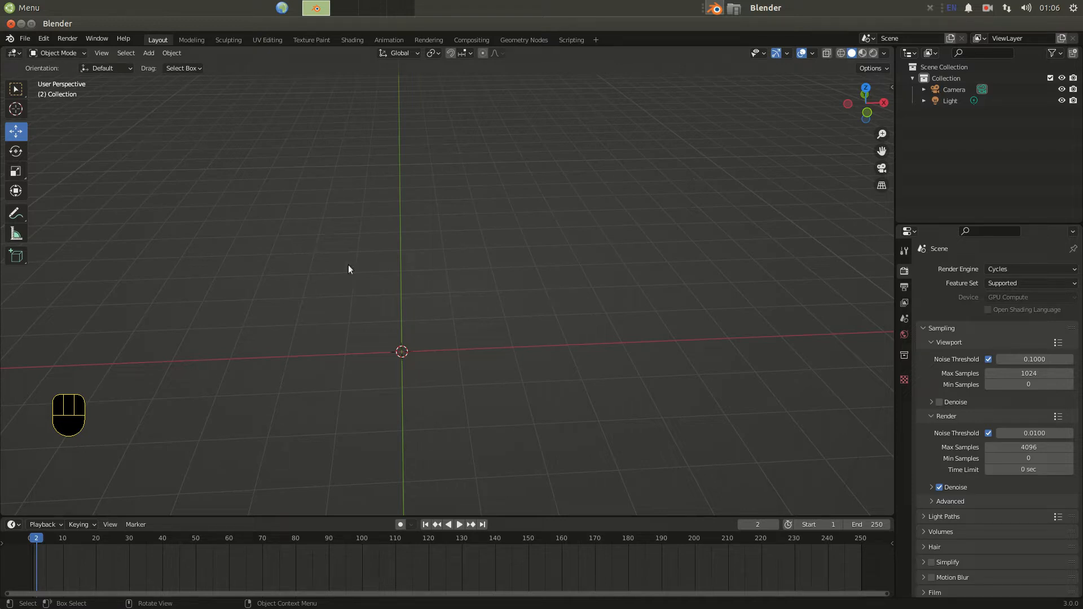
Add a cube mesh to the scene at the origin.
shift+middle_drag(434, 354, 485, 303)
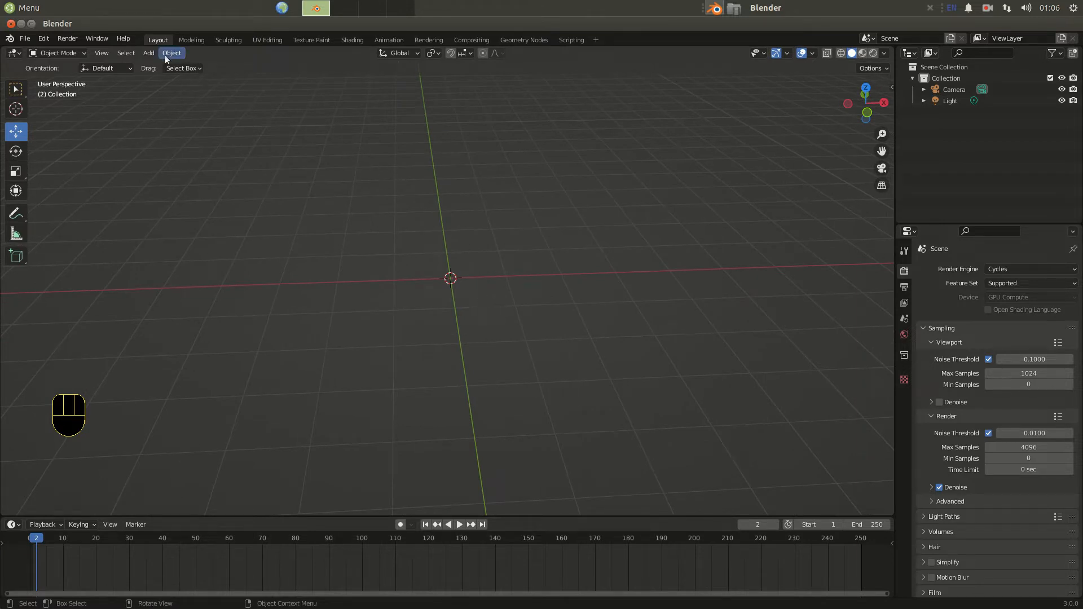
drag(155, 53, 277, 78)
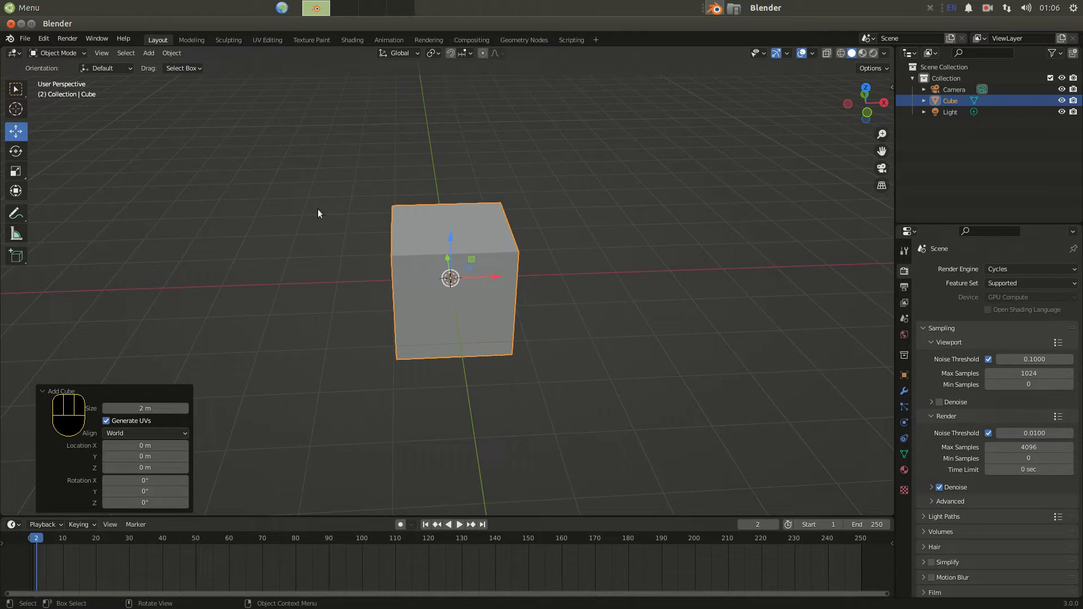
Switch the cube to Edit Mode with vertex selection and orbit around it.
click(80, 54)
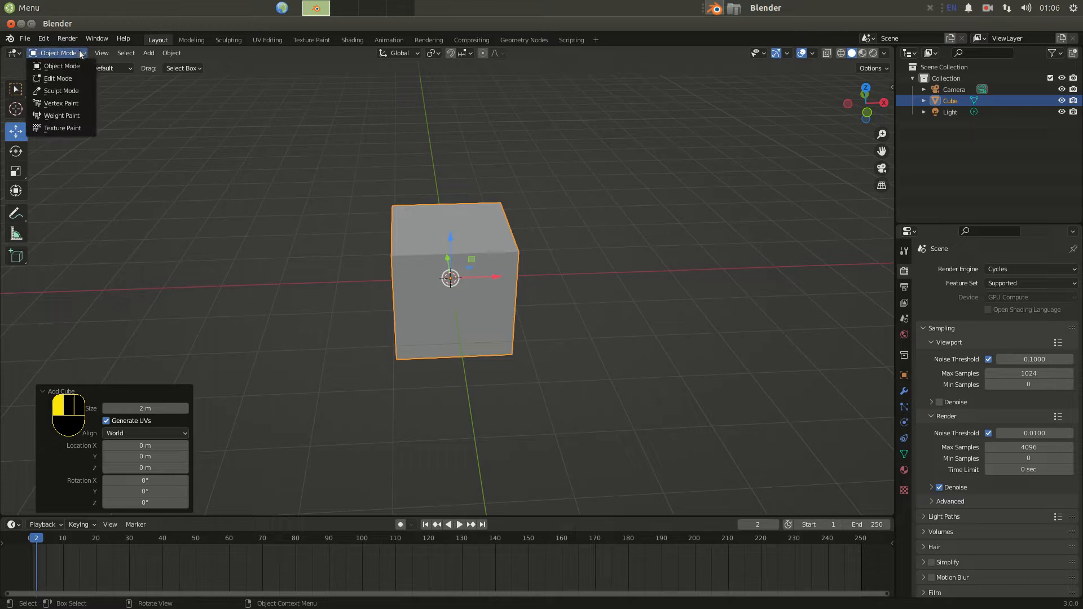
click(57, 78)
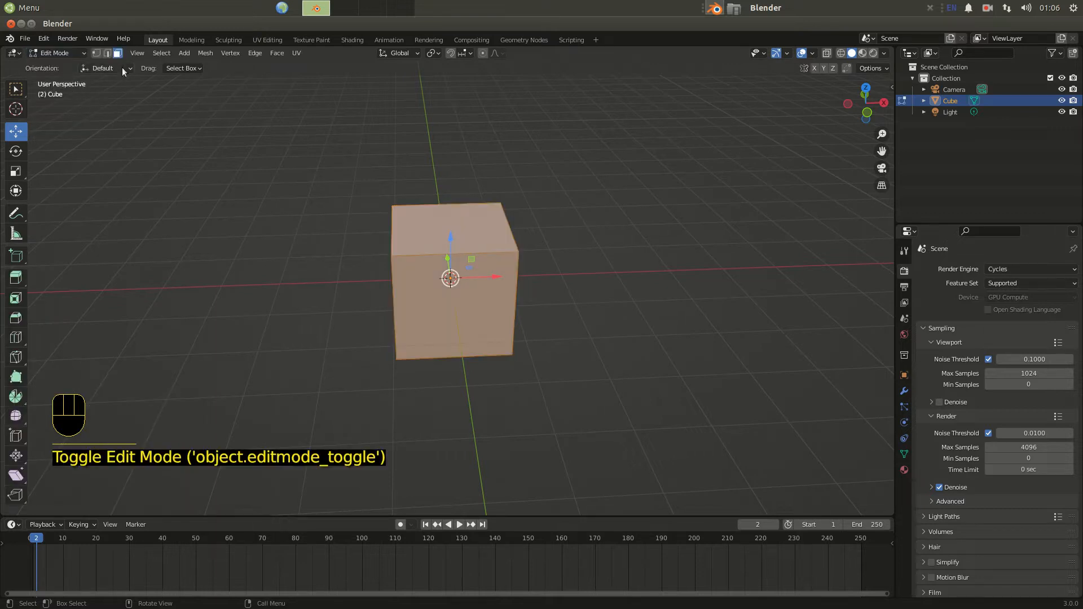
click(96, 54)
middle_drag(224, 230, 302, 233)
scroll(302, 233, up, 1)
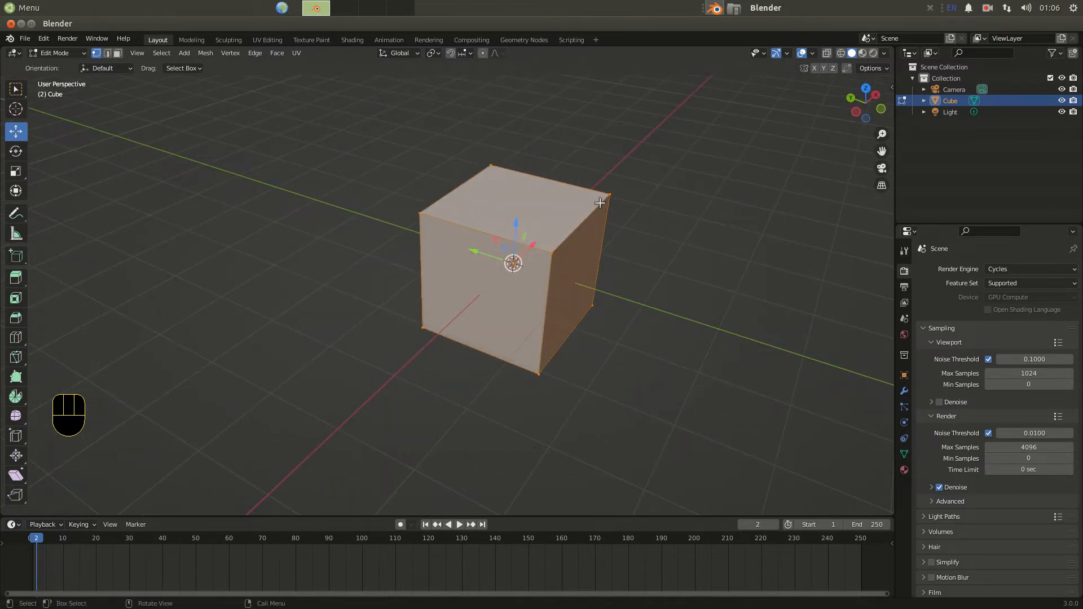
middle_drag(388, 316, 421, 319)
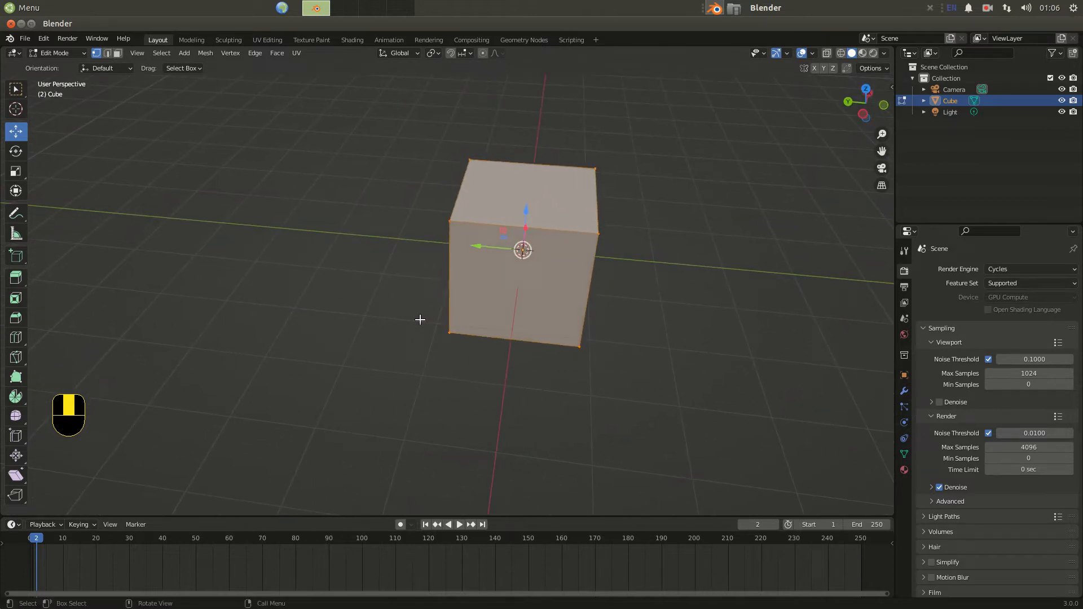
Switch the cube to Sculpt Mode and browse through the list of sculpting tools.
click(78, 55)
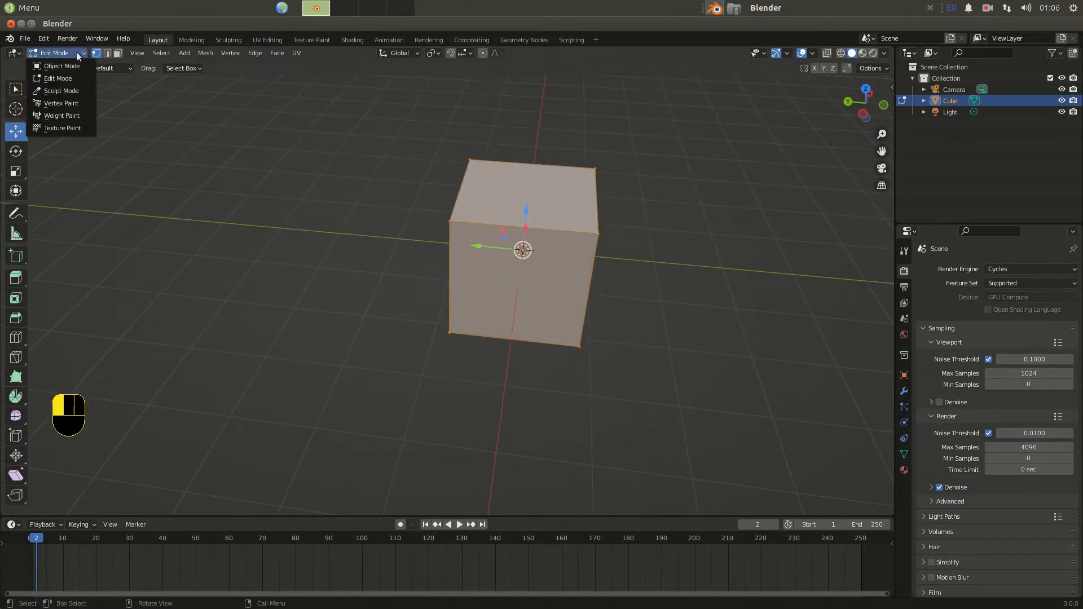
click(59, 91)
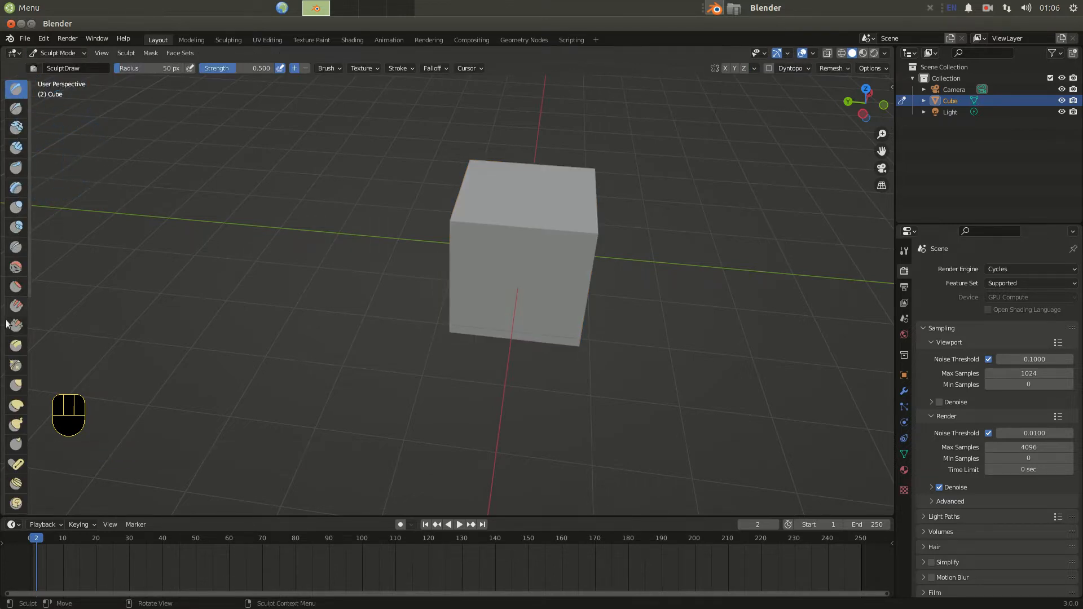
scroll(8, 407, down, 10)
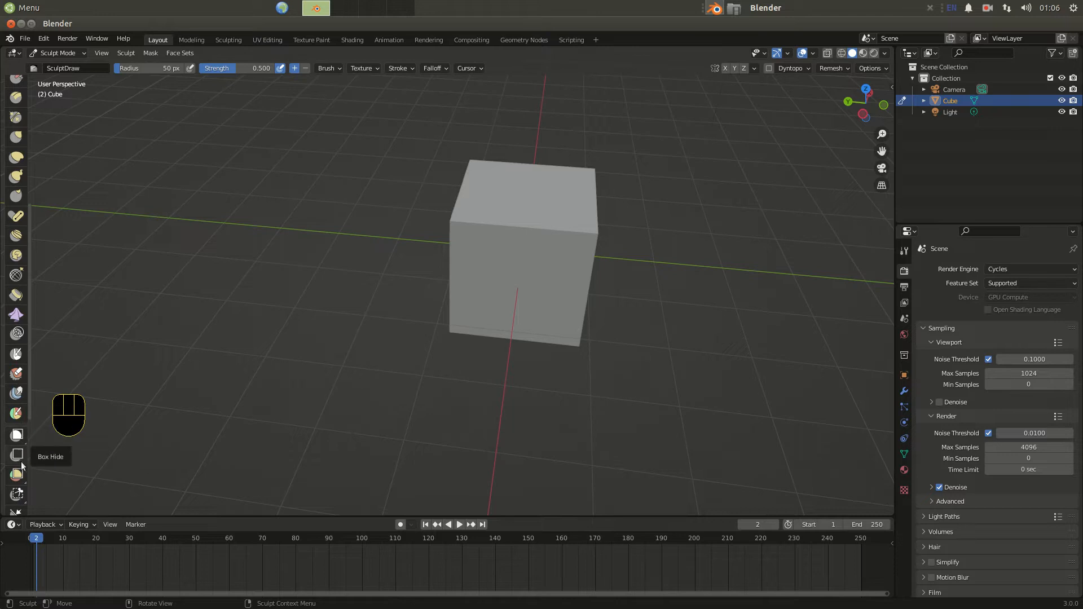
scroll(16, 502, down, 3)
scroll(15, 502, up, 2)
scroll(12, 492, up, 5)
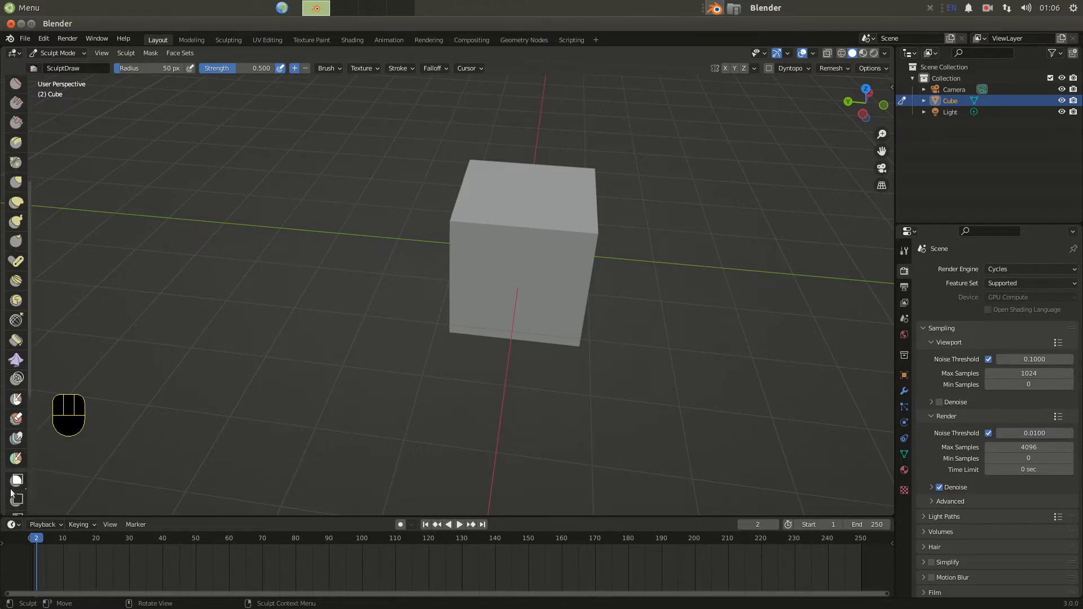
scroll(12, 492, up, 5)
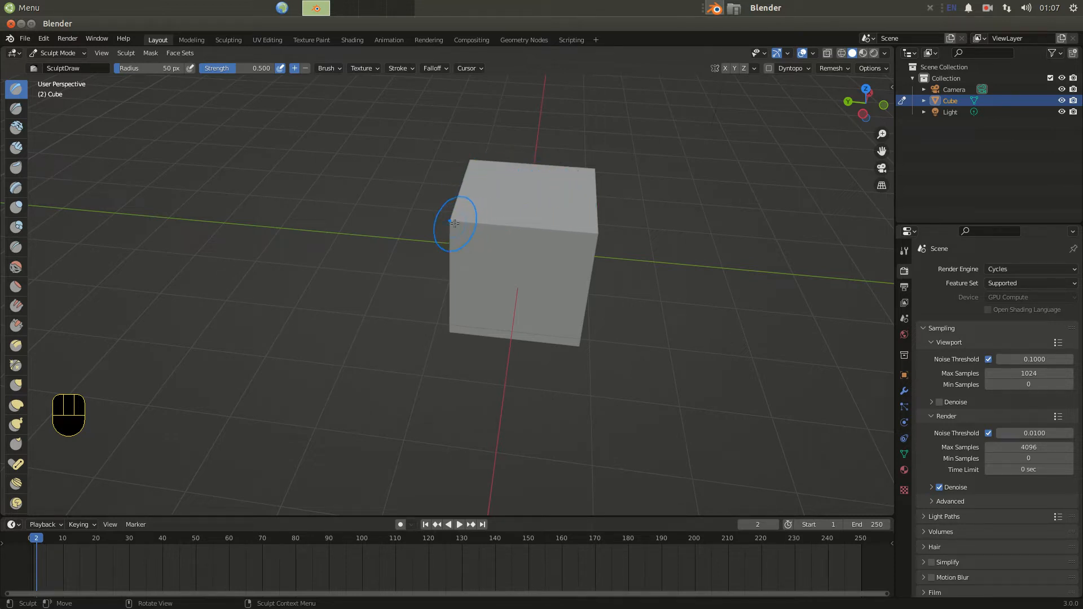
Sculpt strokes on the cube with the Draw brush, raising radius to 228 px and strength to 1.000.
mouse_move(455, 224)
mouse_down()
mouse_move(490, 252)
mouse_move(485, 218)
mouse_up()
mouse_move(473, 162)
mouse_down()
mouse_move(459, 161)
mouse_move(588, 207)
mouse_move(595, 231)
mouse_move(452, 280)
mouse_move(519, 294)
mouse_up()
drag(470, 221, 436, 220)
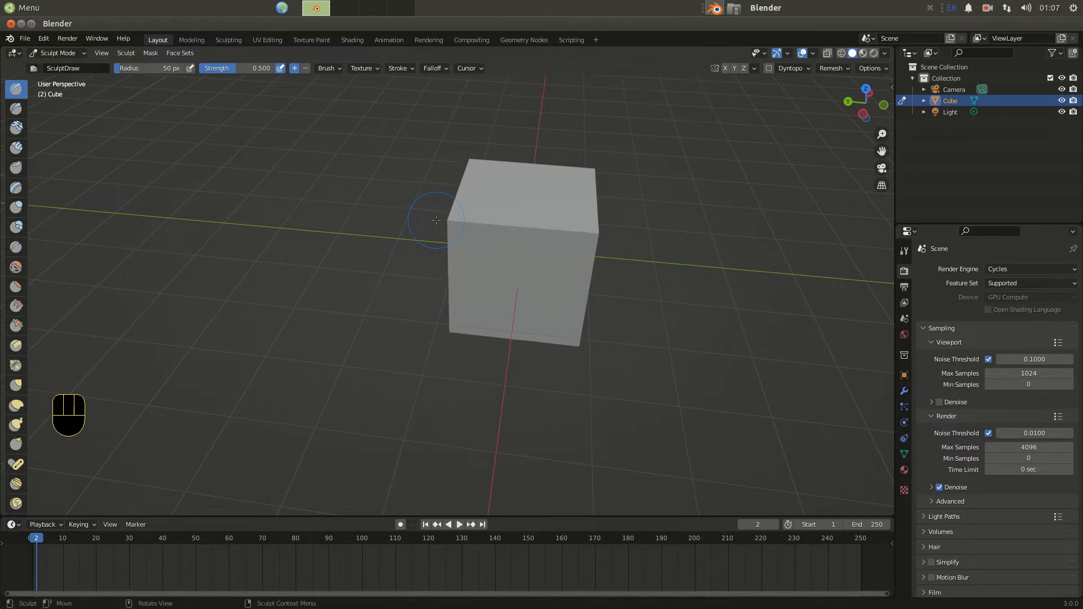
drag(121, 70, 145, 70)
drag(468, 221, 367, 232)
drag(232, 68, 275, 66)
mouse_move(493, 242)
mouse_down()
mouse_move(378, 224)
mouse_move(585, 224)
mouse_move(626, 239)
mouse_up()
mouse_move(606, 268)
mouse_down()
mouse_move(598, 285)
mouse_move(522, 308)
mouse_up()
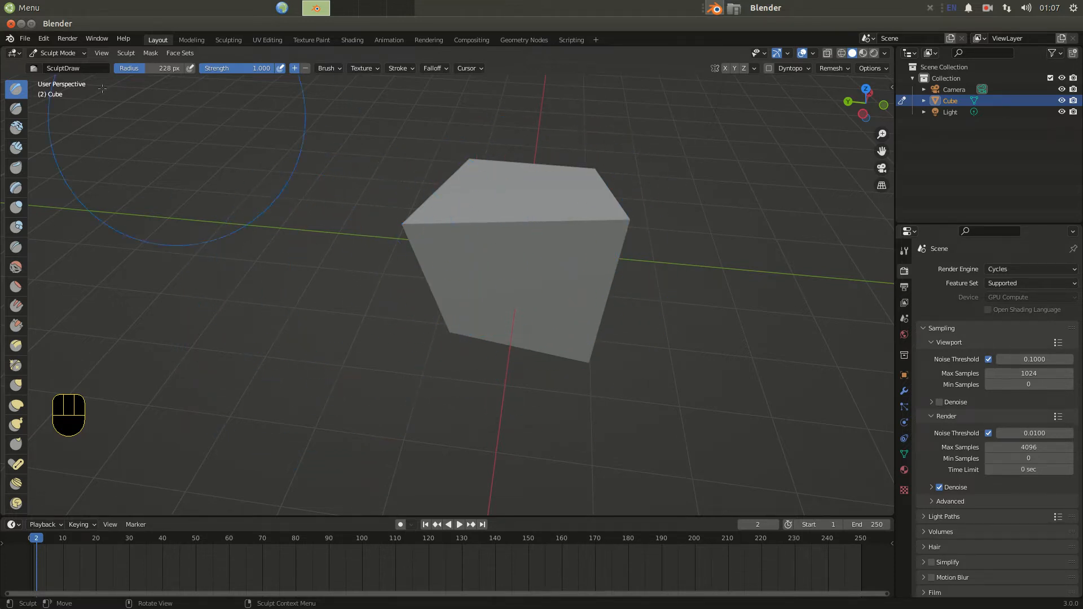
Switch to Edit Mode and subdivide the whole cube mesh with 20 cuts.
click(65, 53)
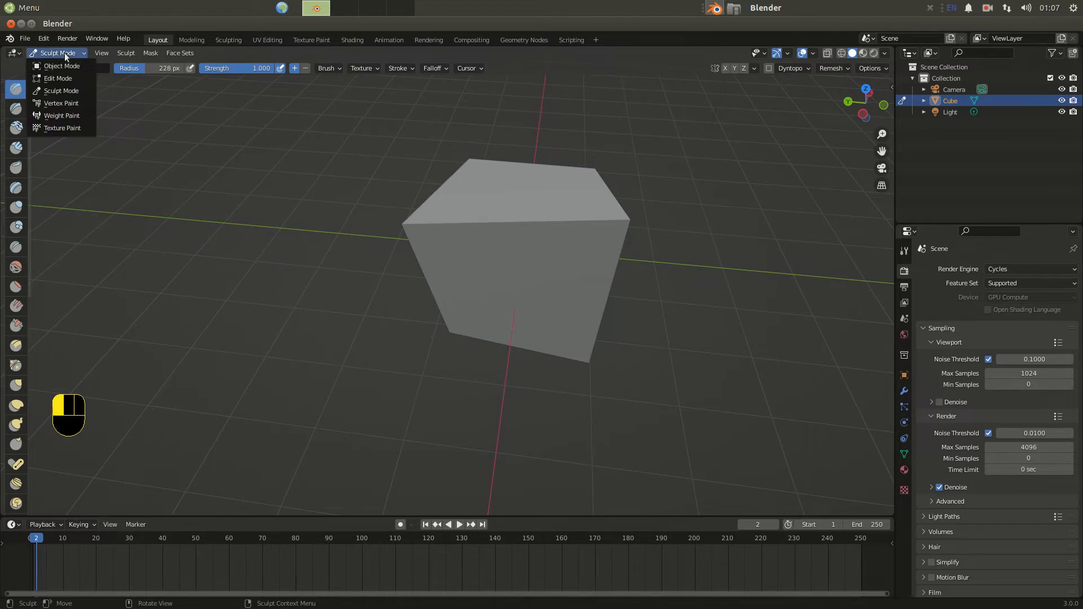
click(49, 78)
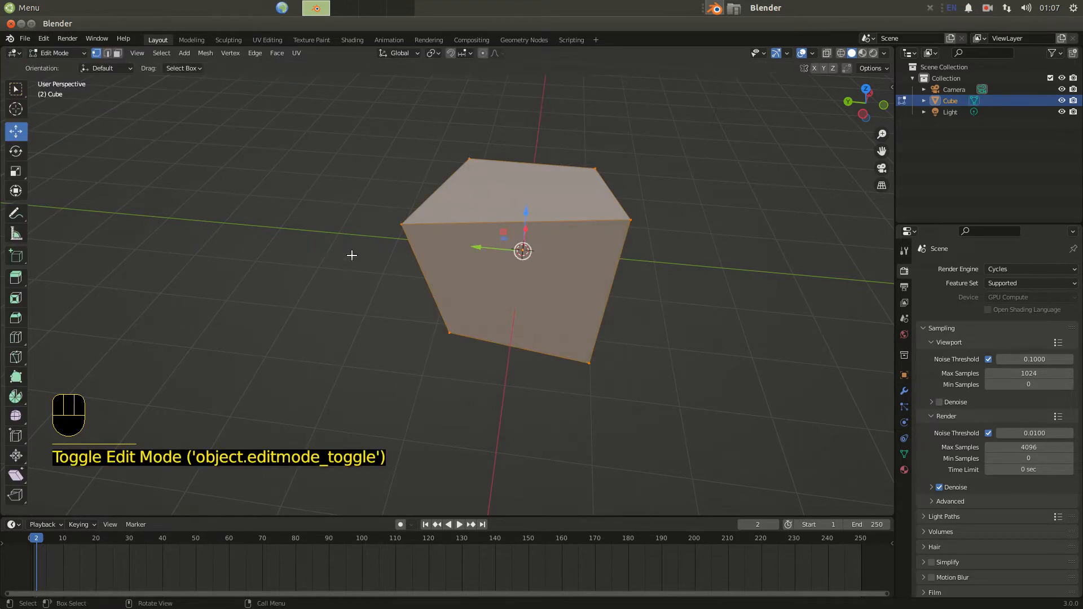
right_click(509, 231)
click(509, 232)
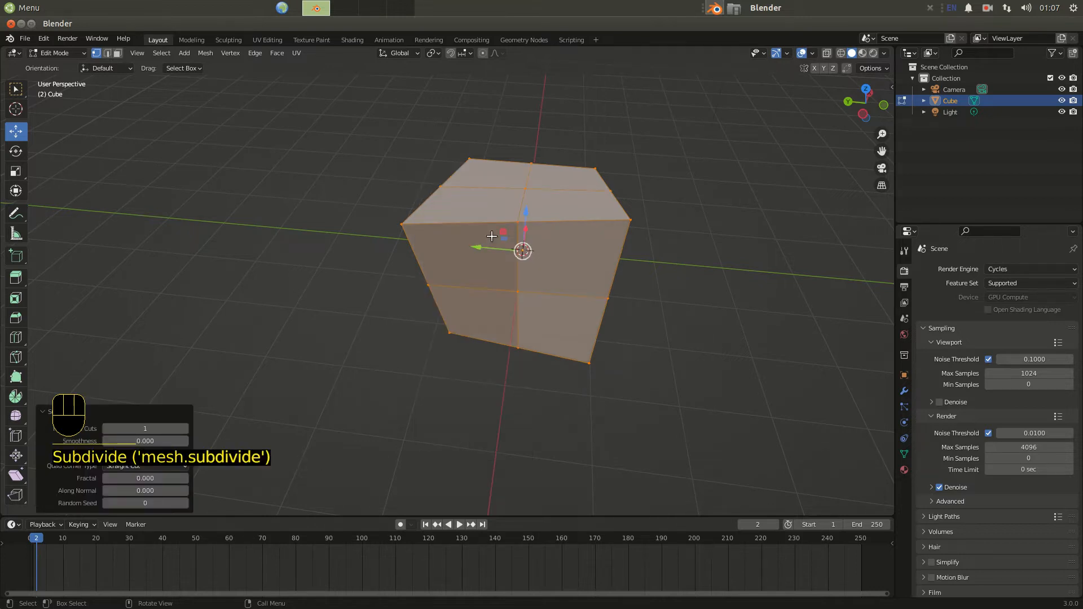
click(136, 426)
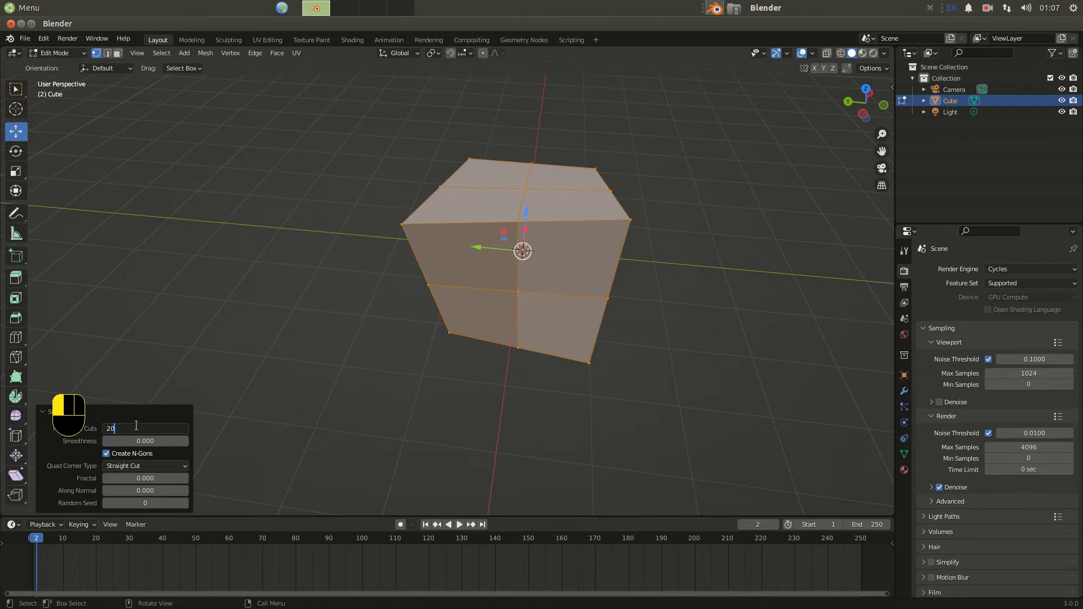
key(Return)
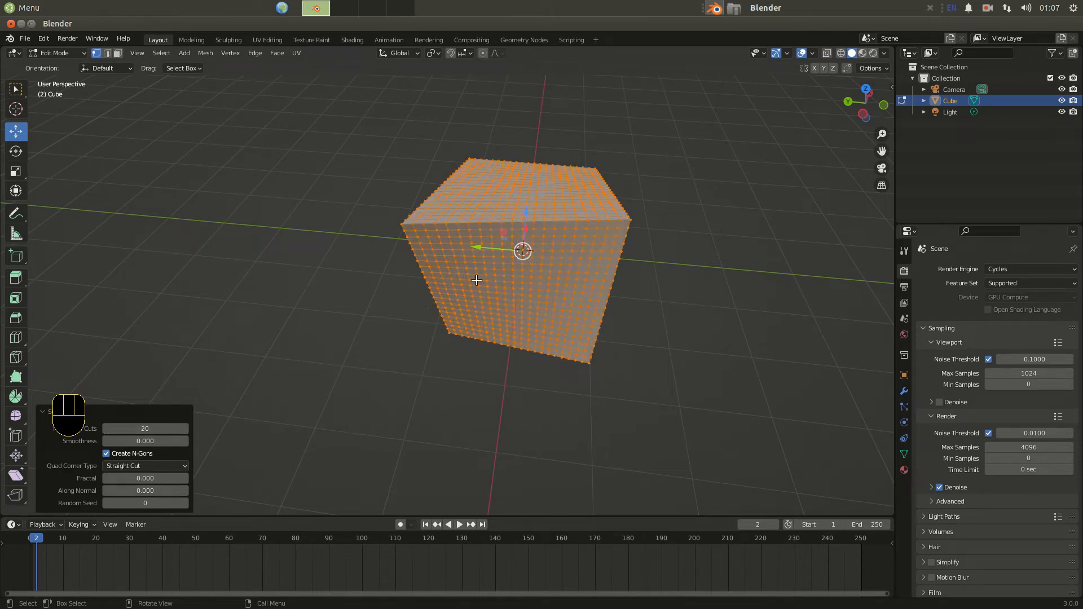
Return to Sculpt Mode, set the brush radius to 141 px, and sculpt strokes over the cube's top and front.
click(78, 55)
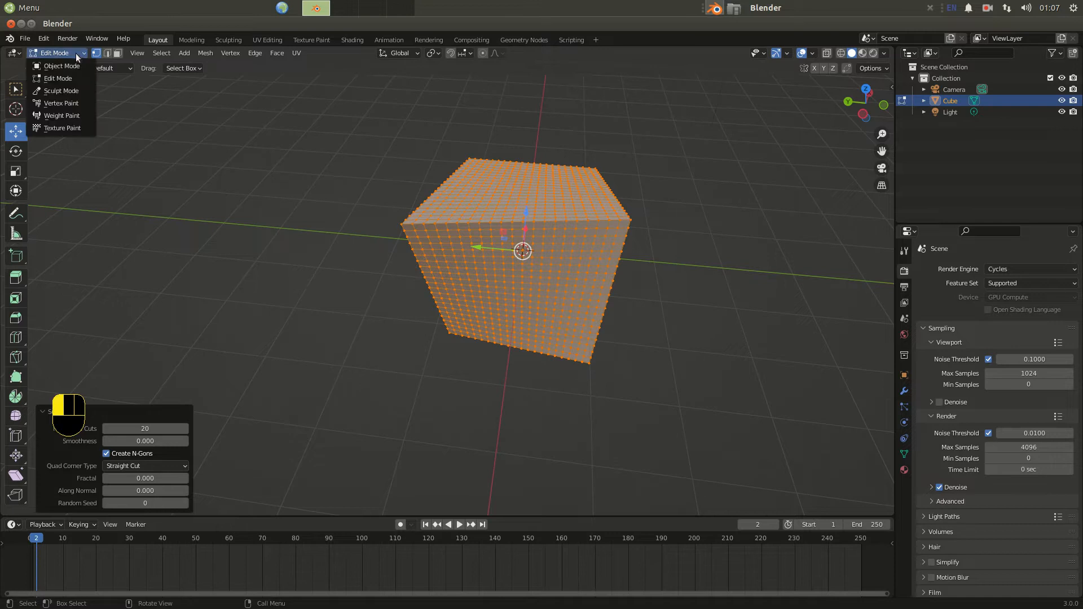
click(62, 92)
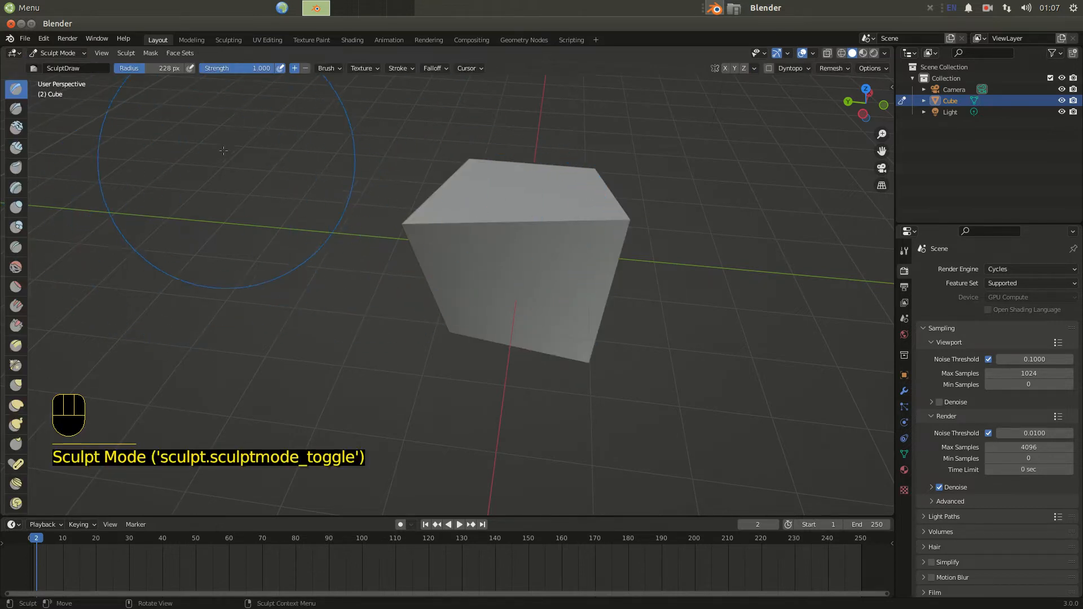
drag(148, 69, 100, 68)
drag(528, 195, 525, 182)
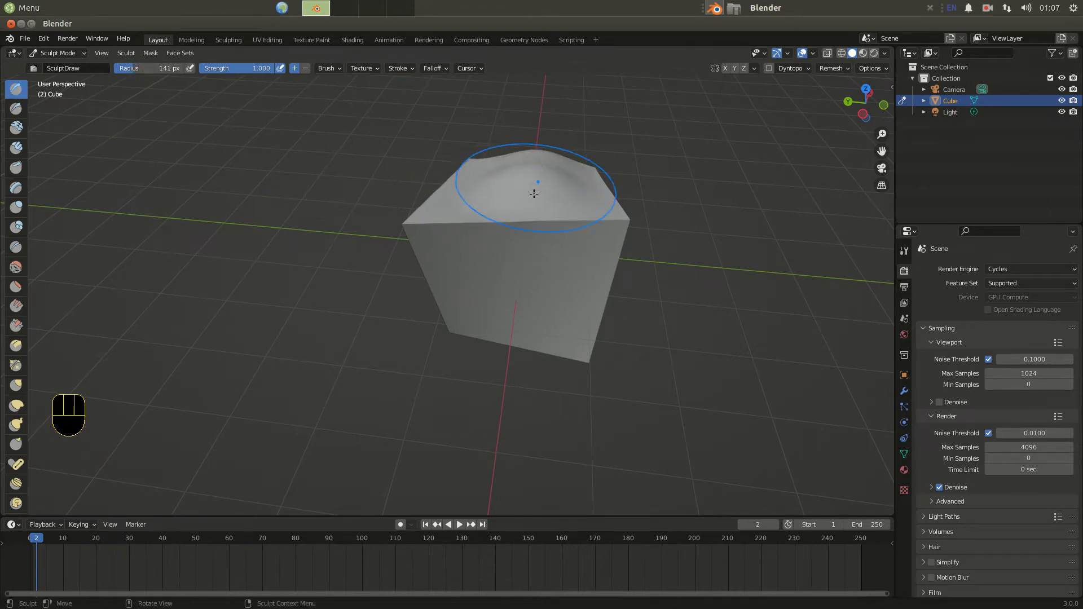
drag(536, 255, 510, 296)
middle_drag(509, 296, 387, 288)
mouse_move(387, 288)
mouse_down()
mouse_move(429, 328)
mouse_move(403, 323)
mouse_move(399, 339)
mouse_move(393, 328)
mouse_move(417, 339)
mouse_up()
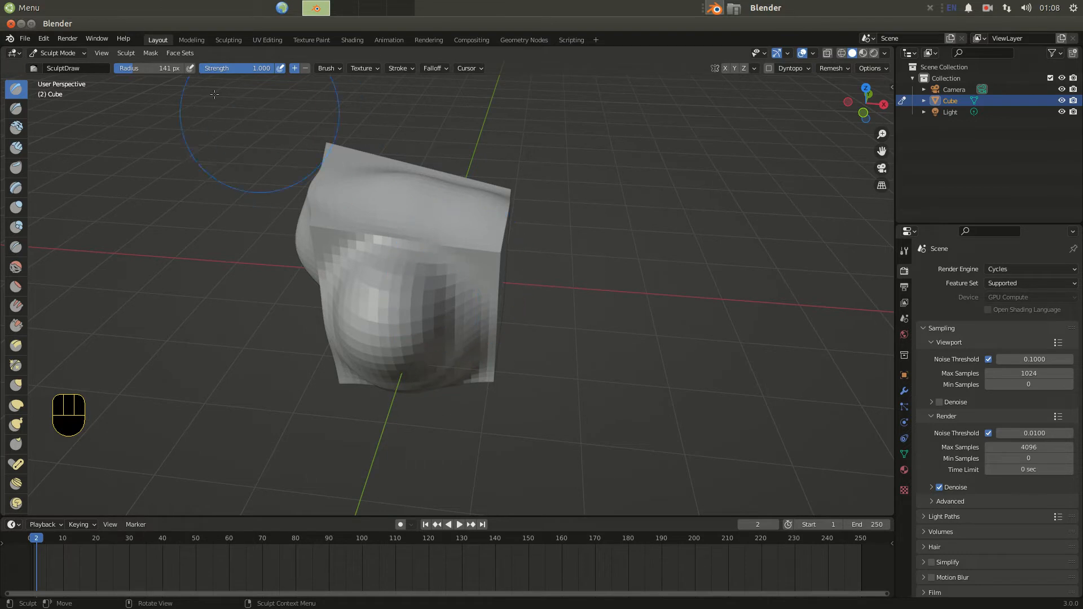
Shrink the brush radius to 109 px and then 30 px and sculpt a letter A onto the front face.
drag(141, 68, 128, 68)
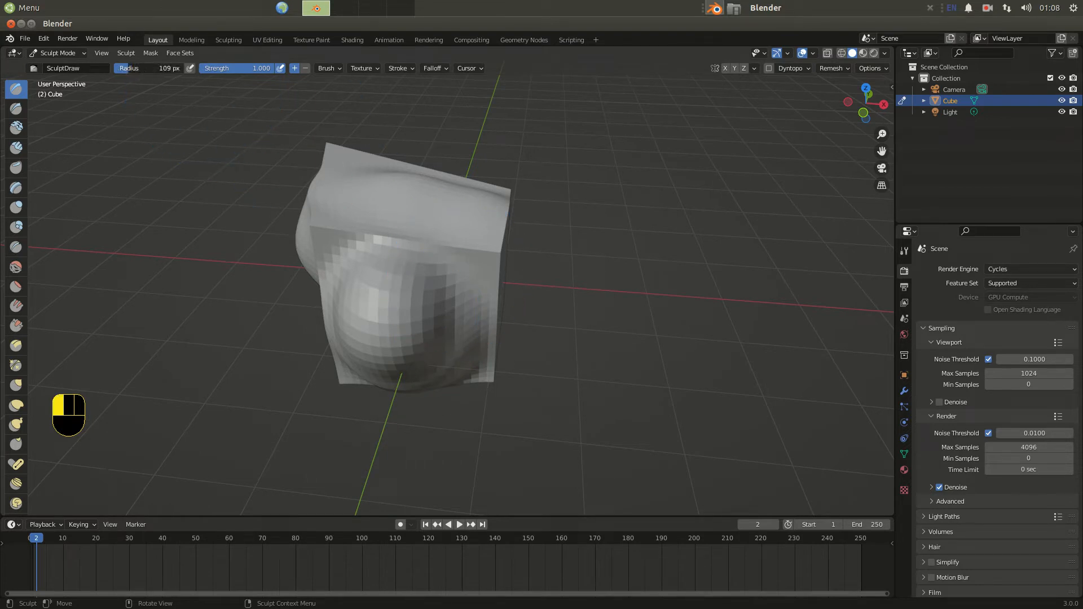
mouse_move(376, 196)
mouse_down()
mouse_move(418, 199)
mouse_move(316, 181)
mouse_up()
drag(127, 68, 129, 69)
mouse_move(374, 188)
mouse_down()
mouse_move(337, 198)
mouse_move(412, 215)
mouse_move(486, 205)
mouse_up()
middle_drag(487, 205, 389, 211)
mouse_move(388, 211)
mouse_down()
mouse_move(321, 254)
mouse_move(333, 294)
mouse_move(367, 308)
mouse_move(406, 285)
mouse_up()
middle_drag(407, 285, 446, 198)
mouse_move(454, 180)
mouse_down()
mouse_move(402, 264)
mouse_move(464, 173)
mouse_move(489, 257)
mouse_move(480, 249)
mouse_up()
mouse_move(405, 296)
middle_down()
mouse_move(198, 277)
mouse_move(360, 251)
mouse_move(400, 321)
mouse_move(460, 258)
middle_up()
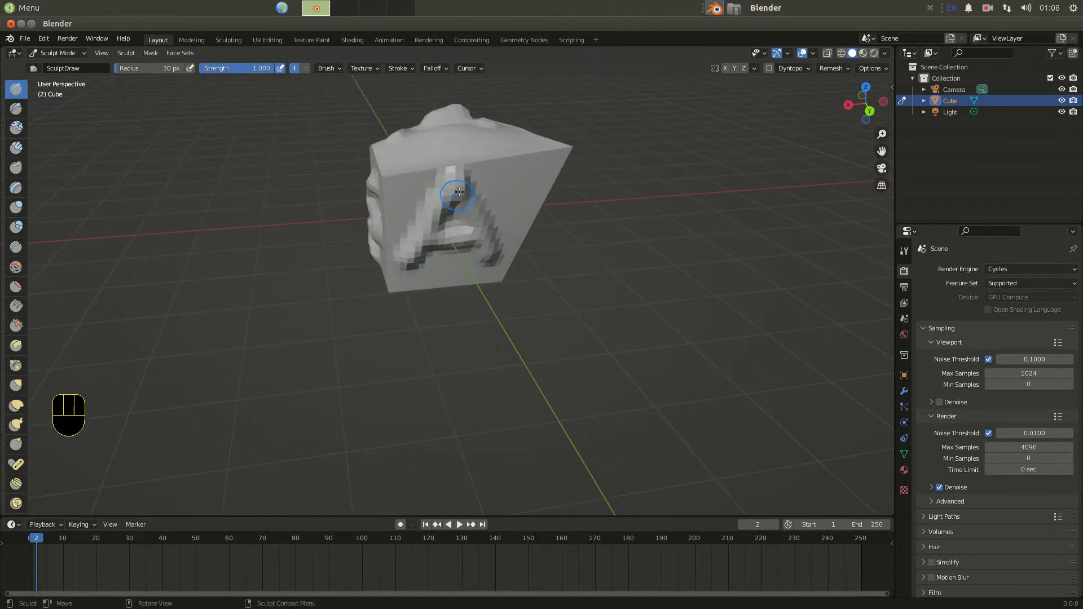
Return to Object Mode and open the cube's modifier properties.
click(79, 52)
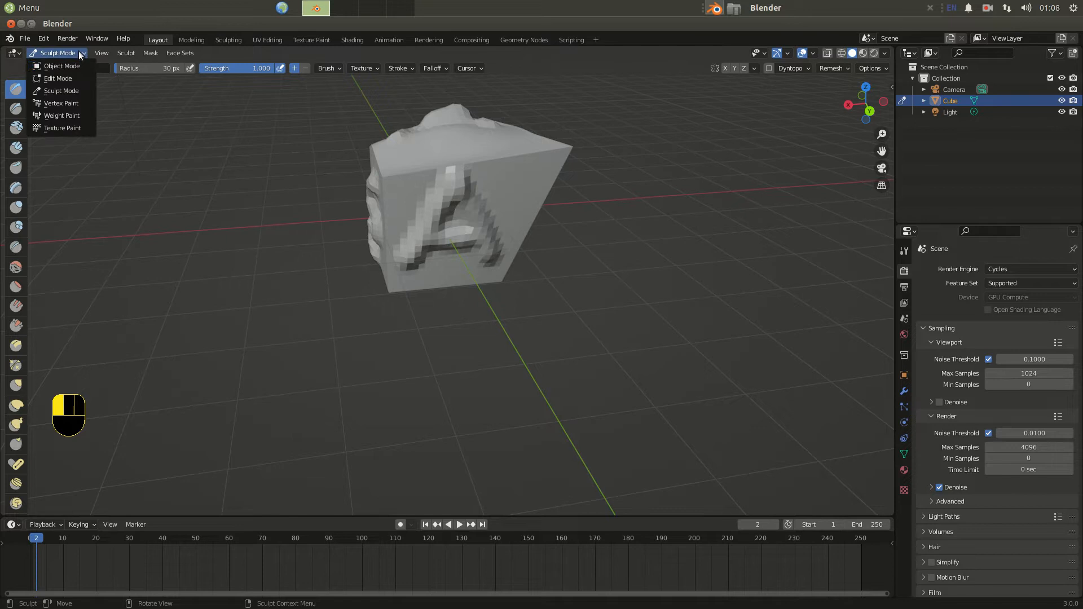
click(85, 92)
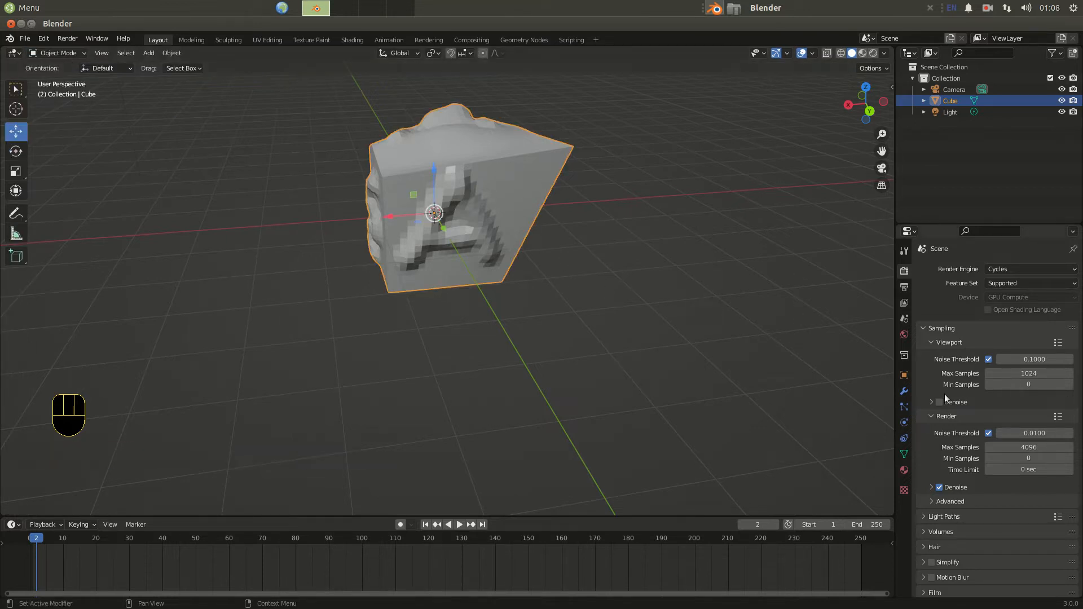
click(905, 392)
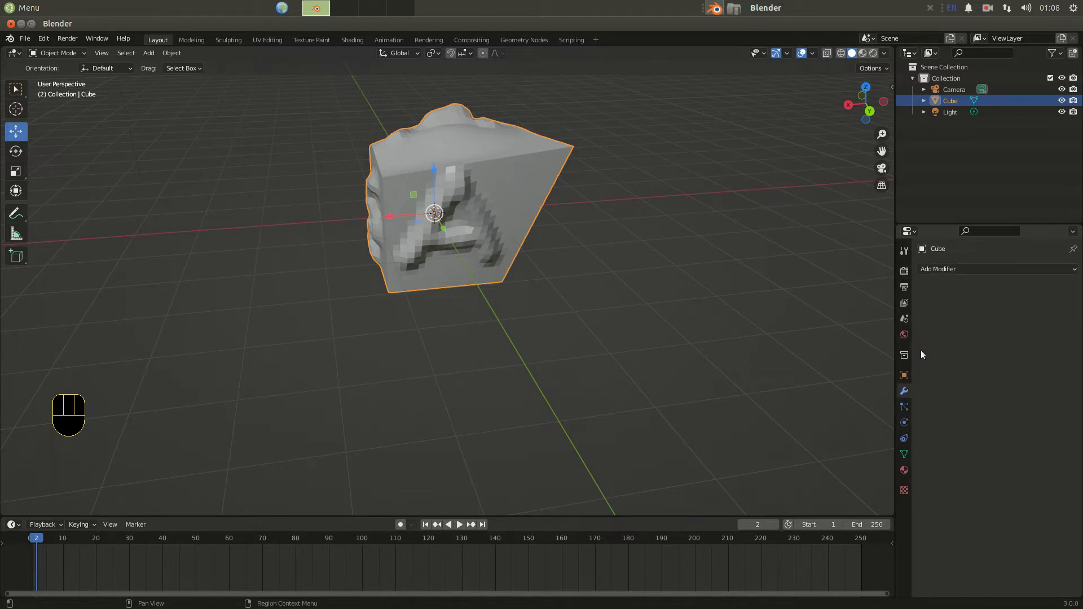
Add a Subdivision Surface modifier to the cube.
click(936, 268)
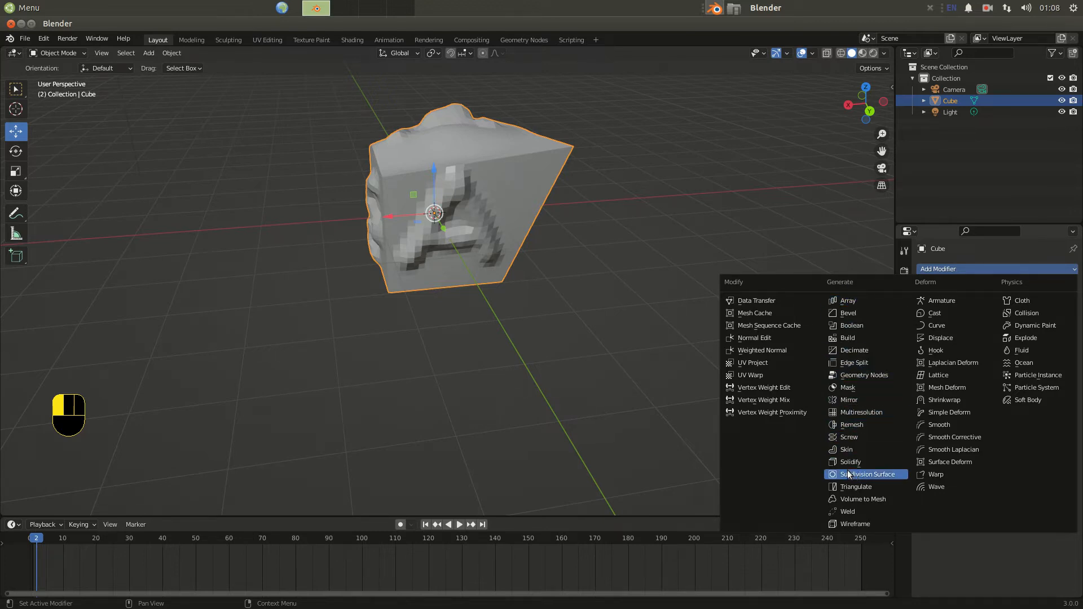
click(878, 474)
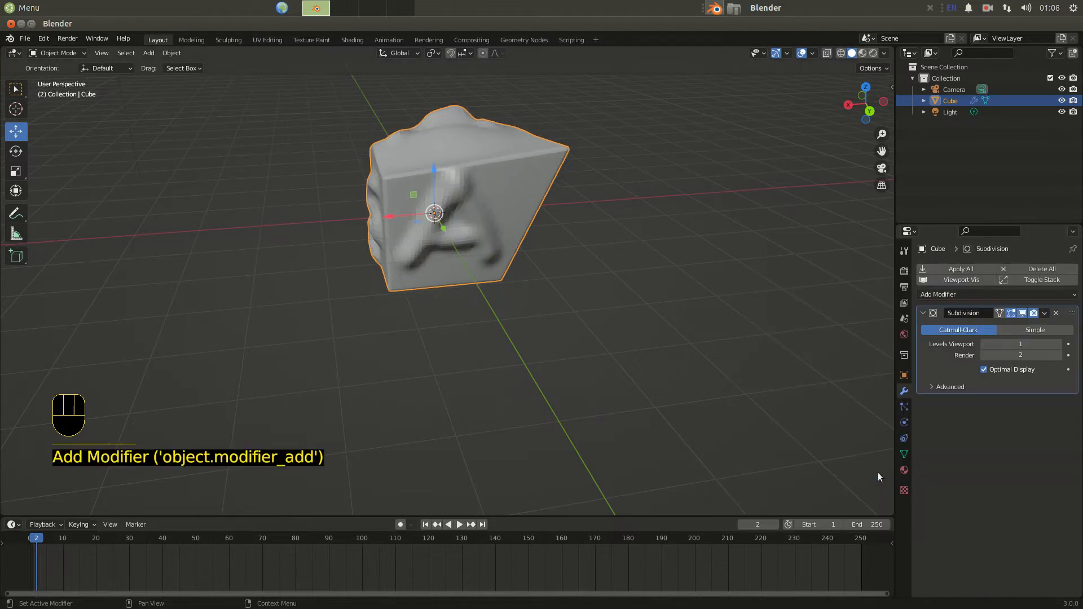
middle_drag(570, 315, 317, 324)
Apply Shade Smooth to the cube.
click(166, 54)
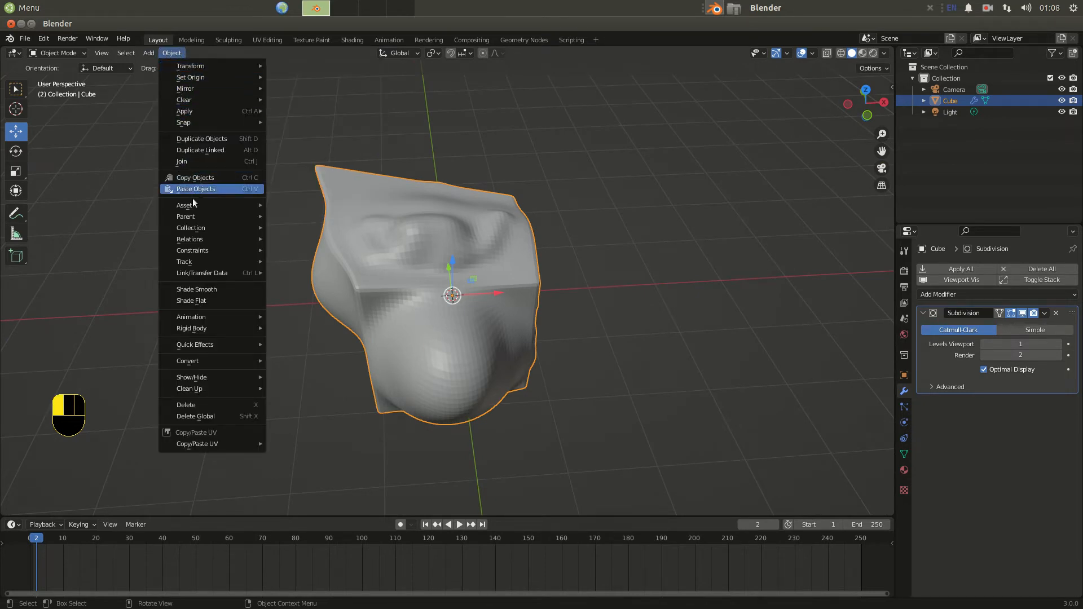
click(181, 292)
middle_drag(367, 310, 249, 291)
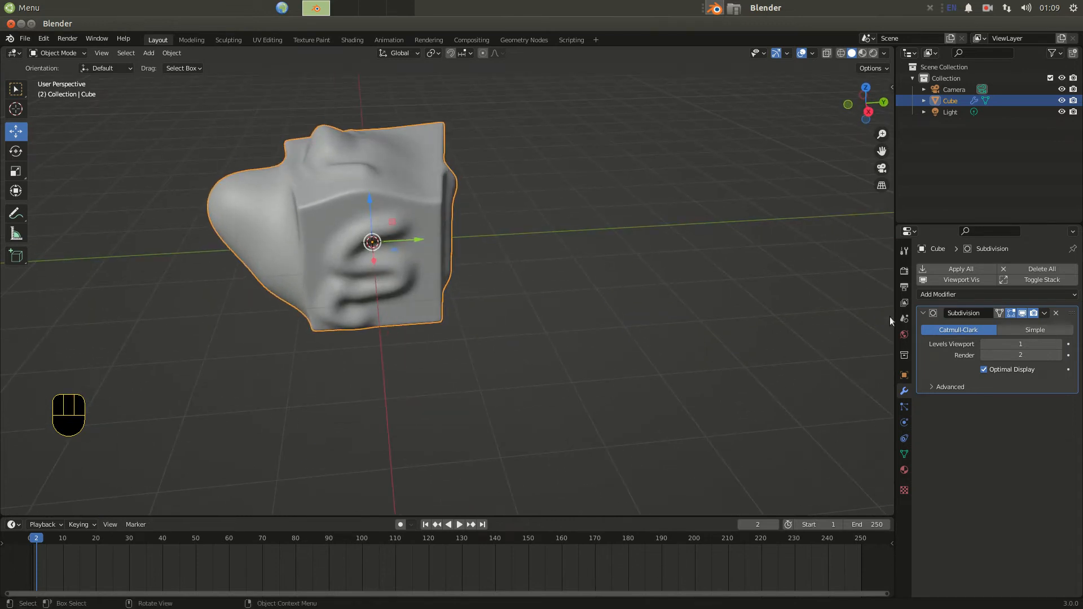
Remove the Subdivision Surface modifier from the cube.
click(1057, 313)
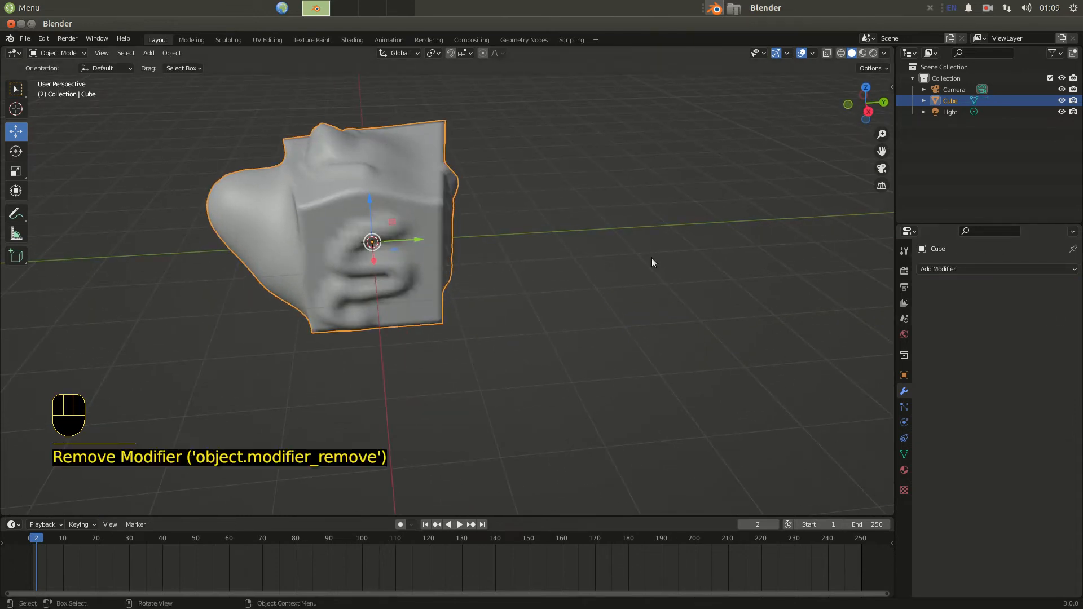
middle_drag(405, 234, 277, 242)
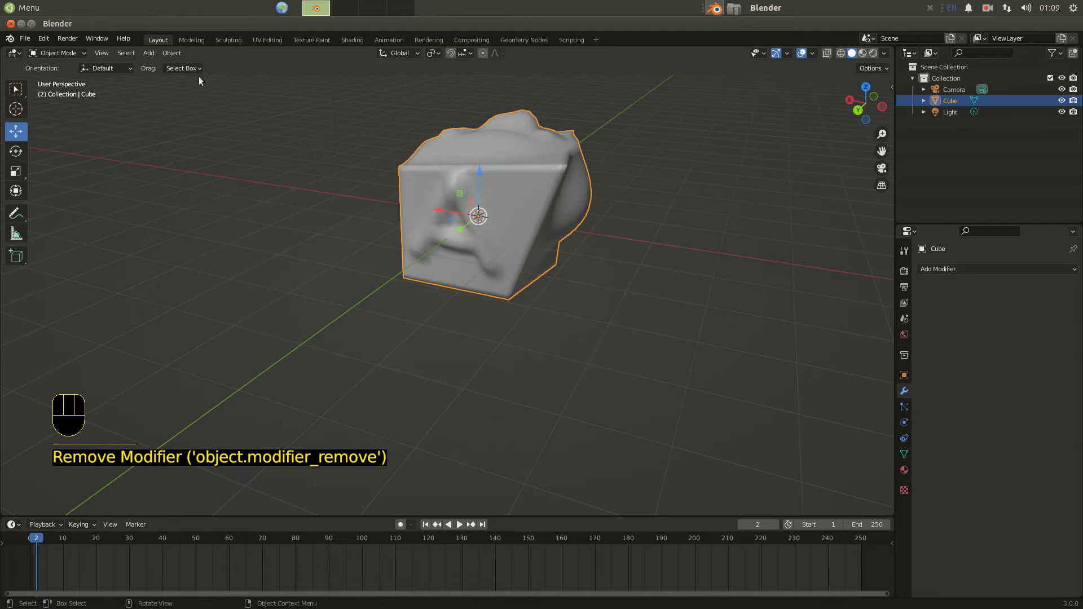
Apply Shade Flat to the cube.
click(172, 53)
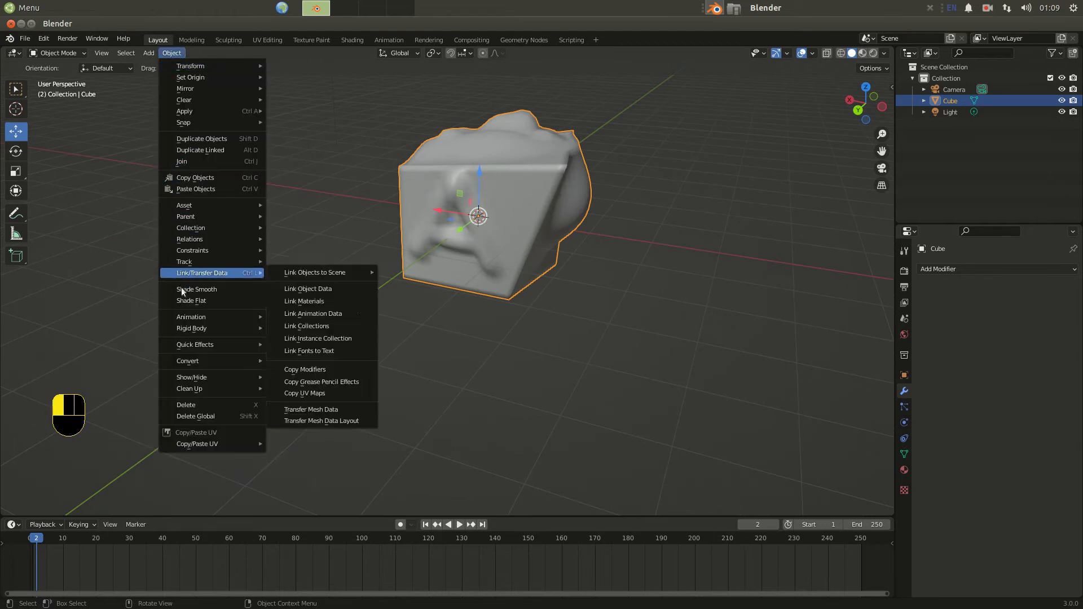
click(187, 302)
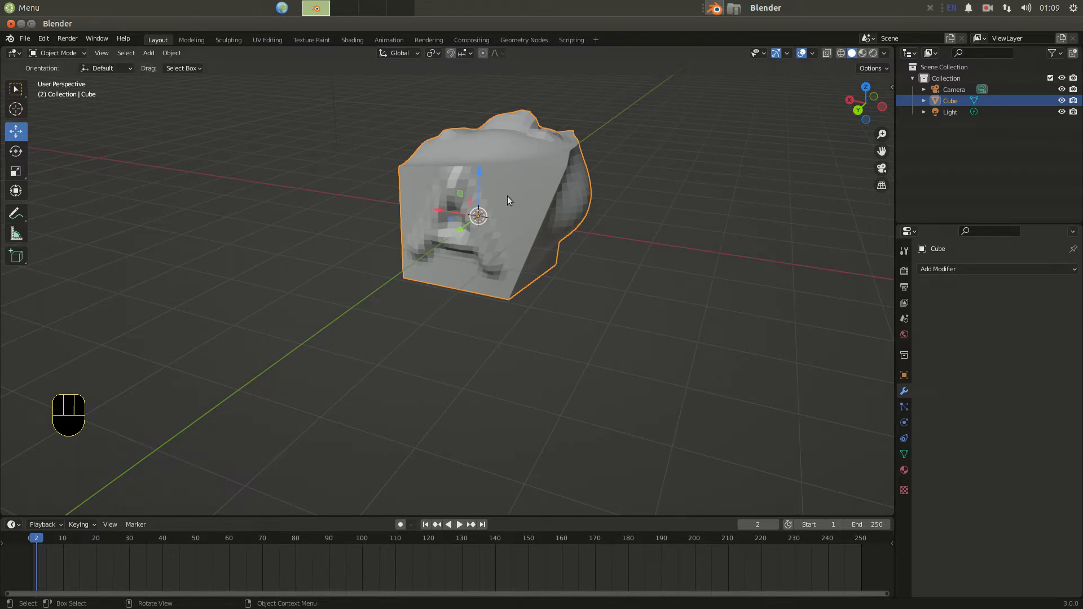
Delete the sculpted cube and add a fresh mesh cube in its place.
key(Delete)
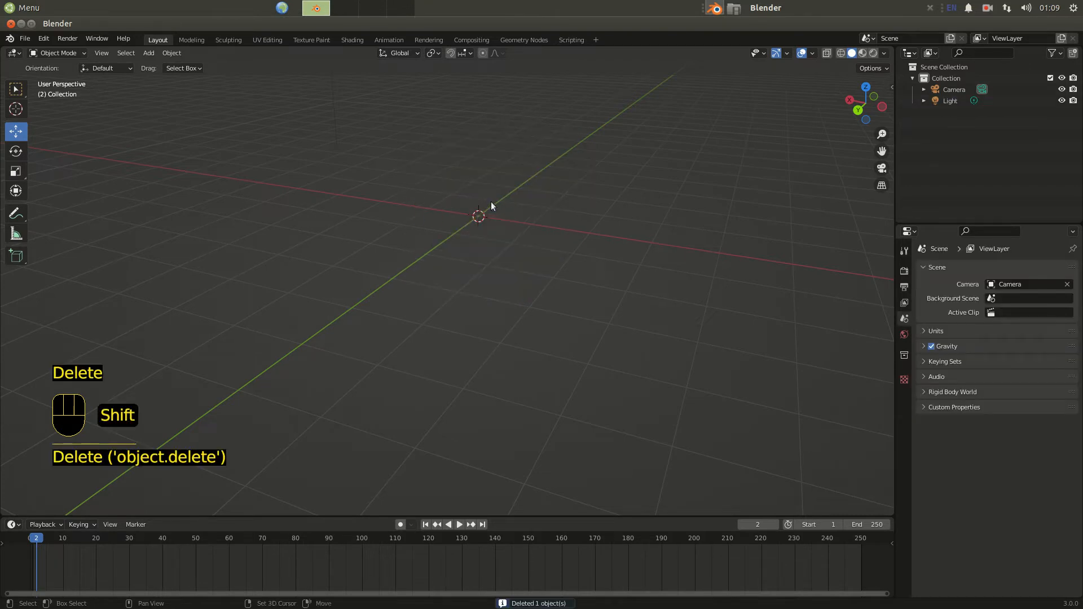
key(shift+a)
click(148, 54)
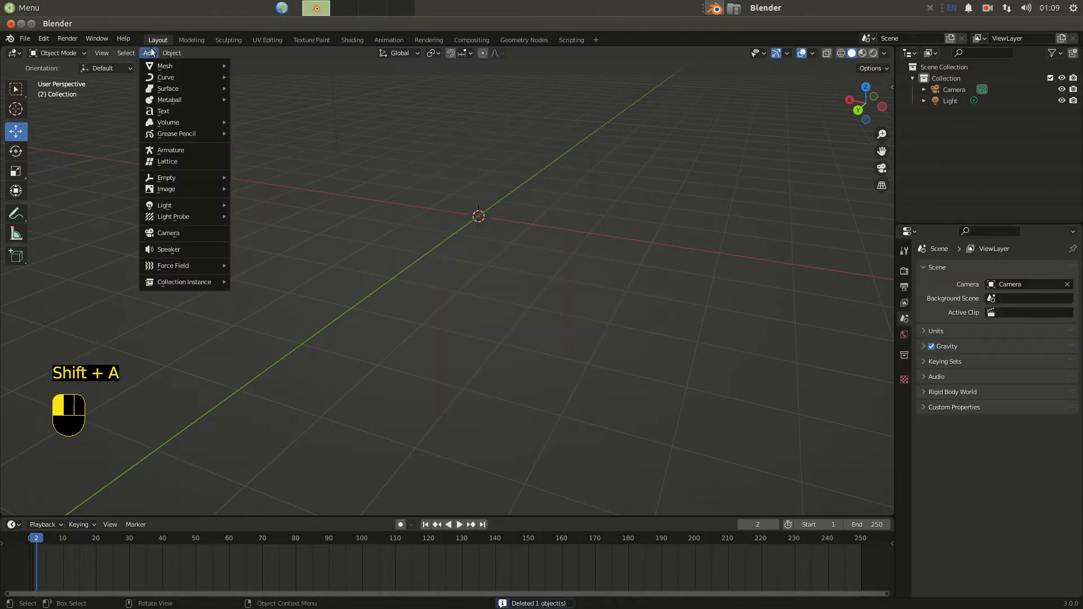
mouse_move(154, 66)
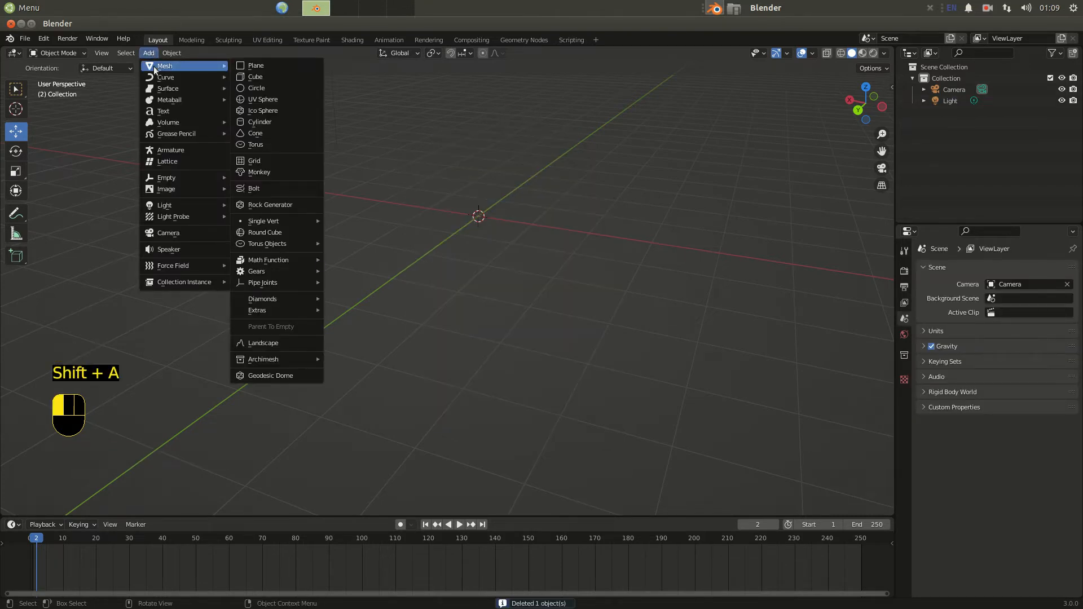
click(268, 76)
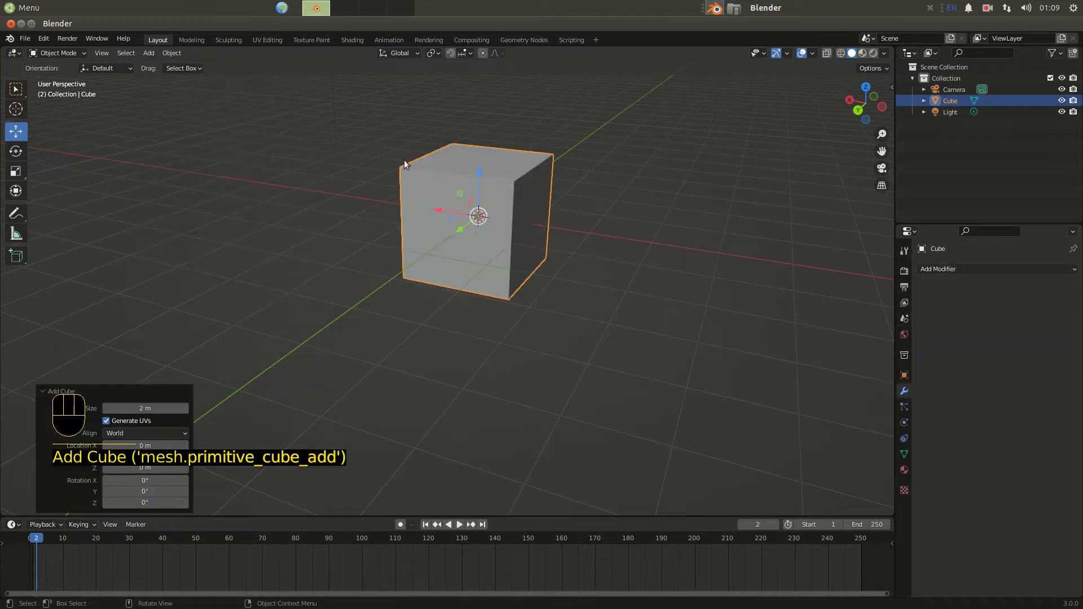
Switch the new cube into Sculpt Mode.
click(48, 56)
click(51, 74)
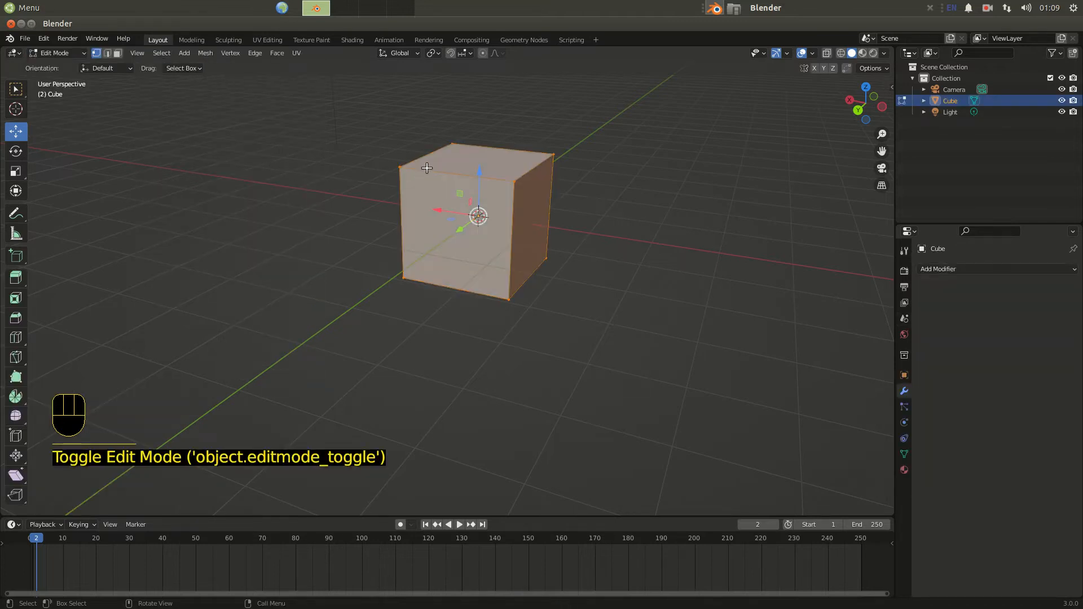
click(80, 53)
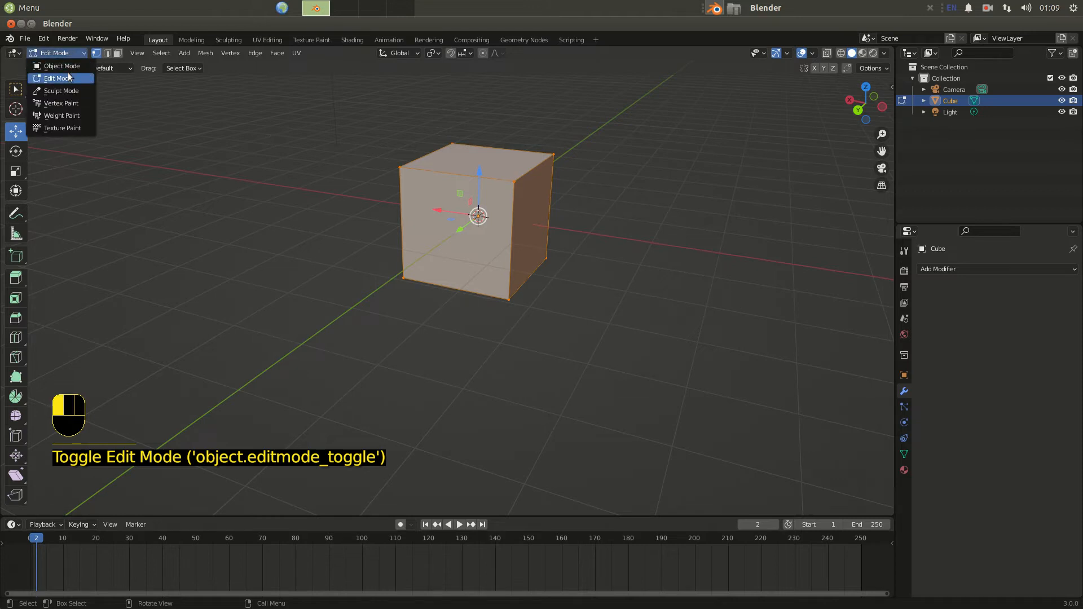
click(66, 91)
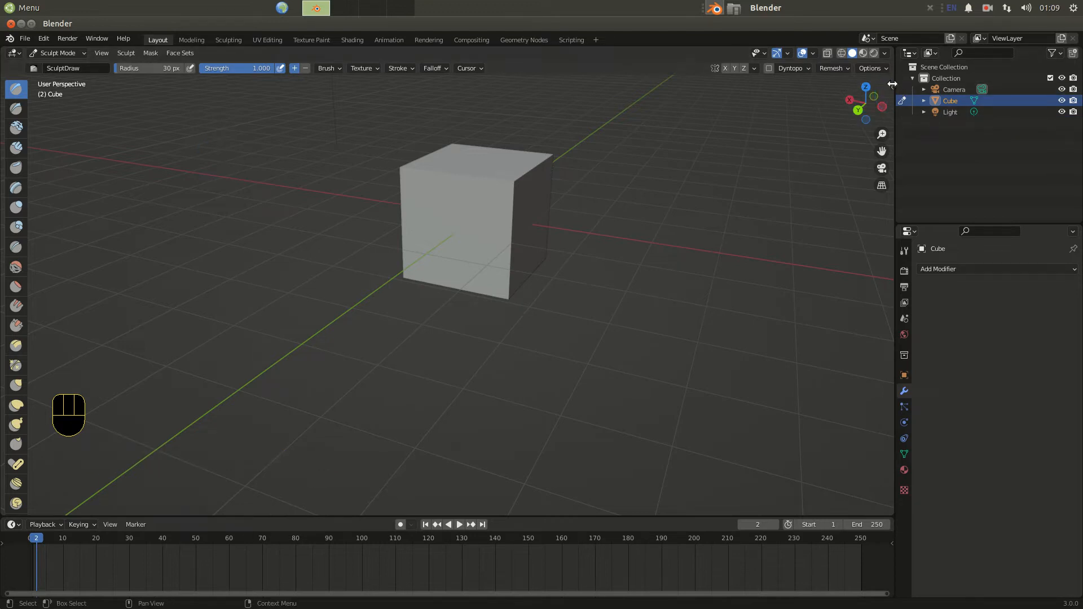
Enable Dyntopo in the sidebar's tool settings, accepting the vertex data warning.
key(n)
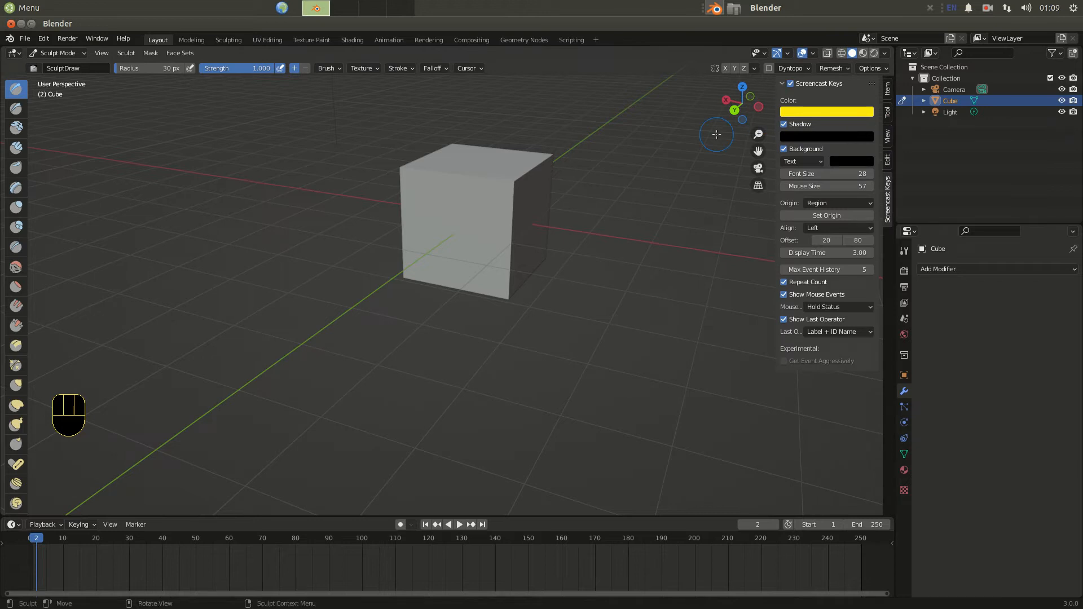
click(886, 114)
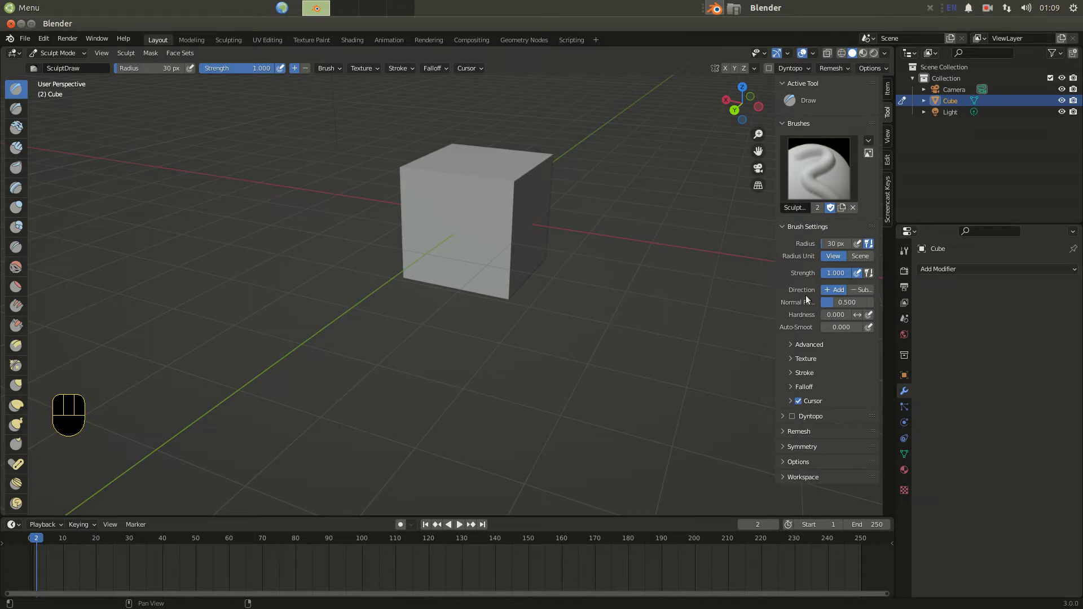
click(793, 418)
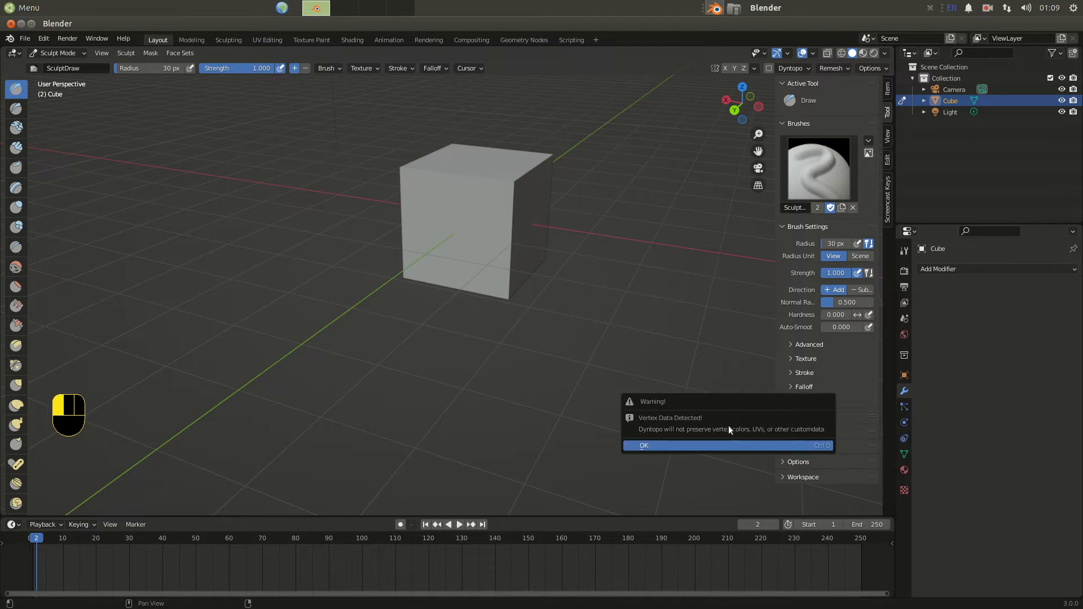
click(718, 445)
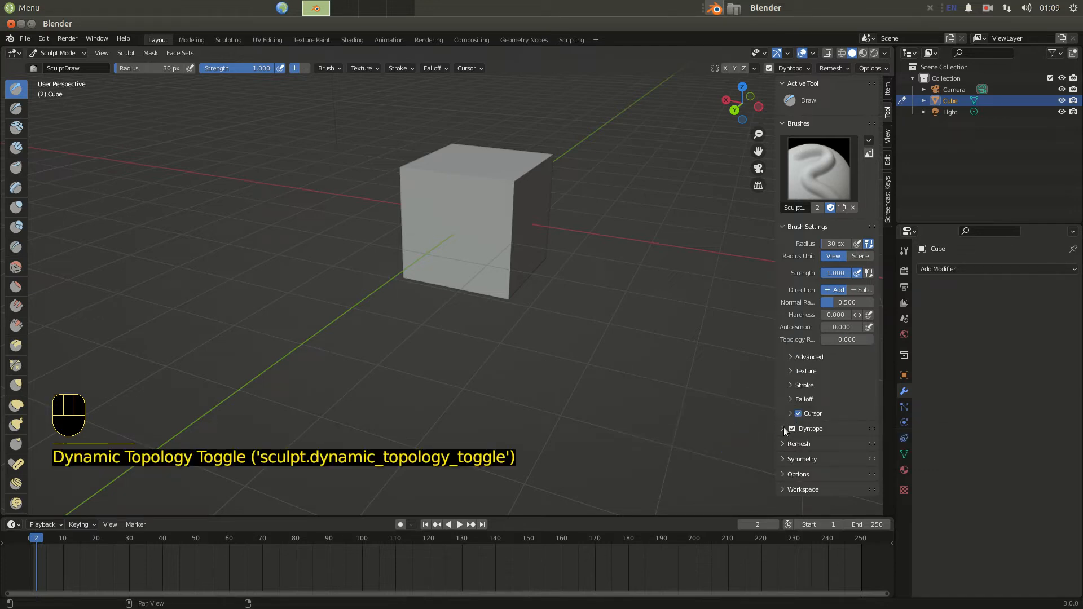
click(783, 429)
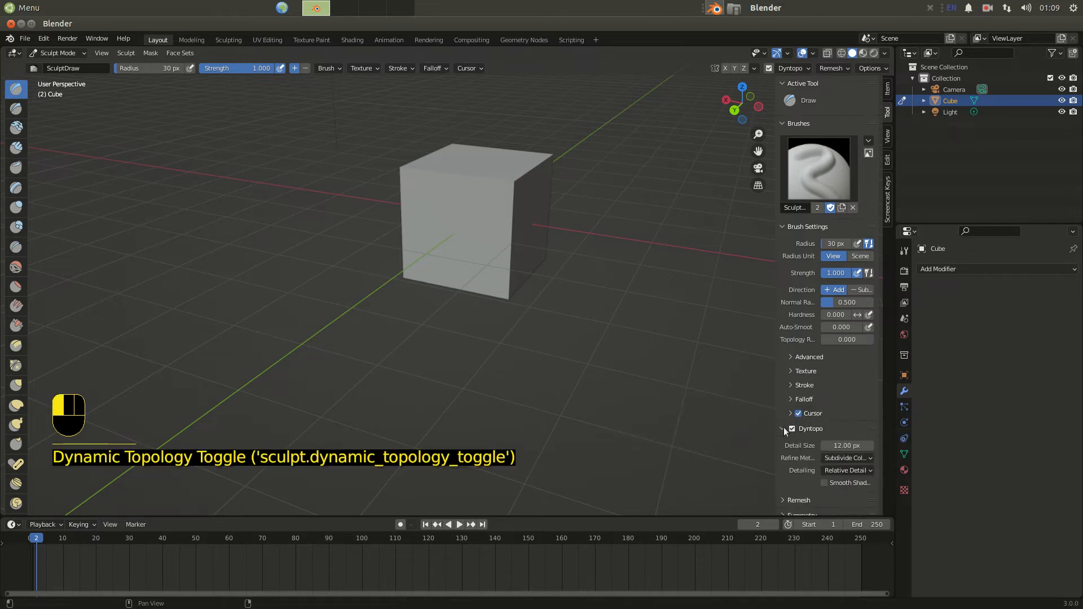
Set the Dyntopo detail size to 6 px and try Smooth Shading on and off.
click(852, 446)
text(6)
key(Return)
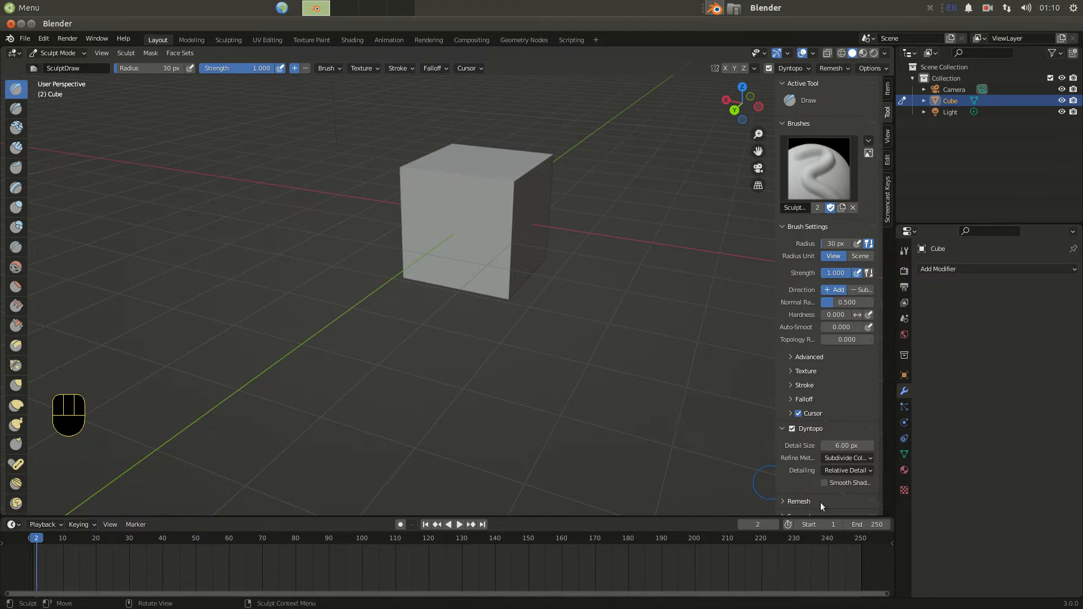
click(825, 484)
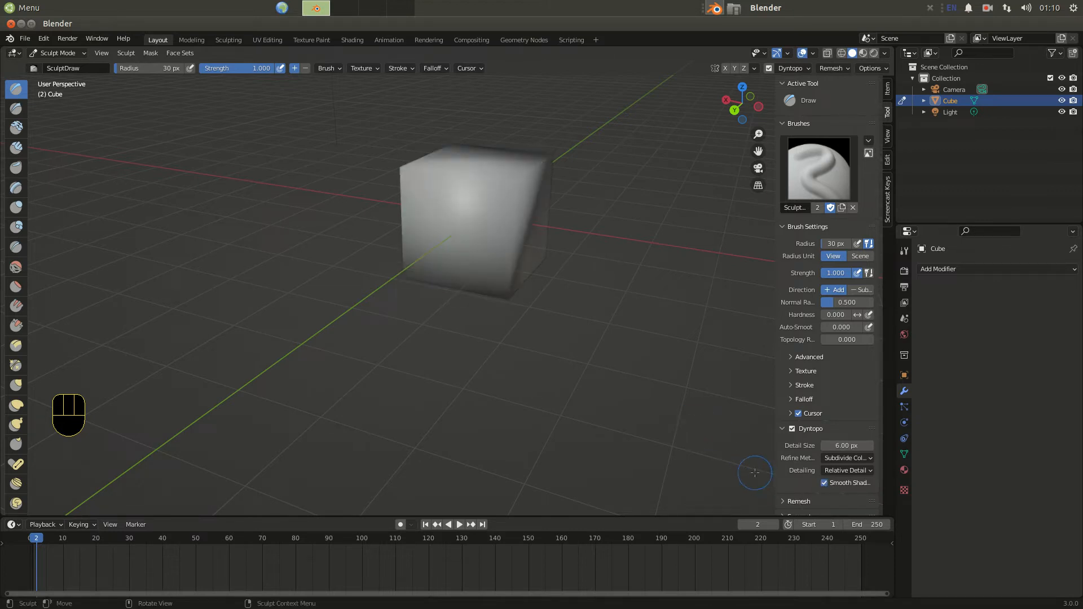
click(824, 483)
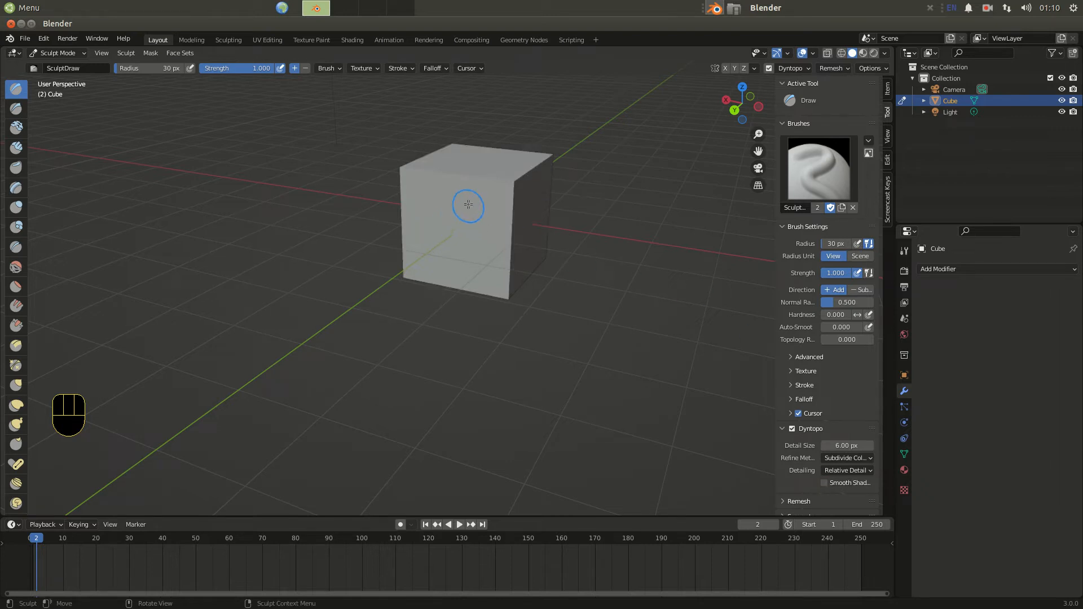
Sculpt an S-shaped stroke and a small mark with the Draw brush on the cube's top face.
mouse_move(489, 206)
mouse_down()
mouse_move(451, 189)
mouse_move(438, 238)
mouse_move(477, 248)
mouse_move(446, 280)
mouse_up()
mouse_move(516, 223)
middle_down()
mouse_move(541, 274)
mouse_move(570, 270)
mouse_move(461, 264)
middle_up()
scroll(543, 272, up, 4)
scroll(570, 273, down, 3)
scroll(365, 228, up, 3)
mouse_move(376, 187)
mouse_down()
mouse_move(380, 172)
mouse_move(307, 204)
mouse_move(356, 226)
mouse_move(333, 252)
mouse_up()
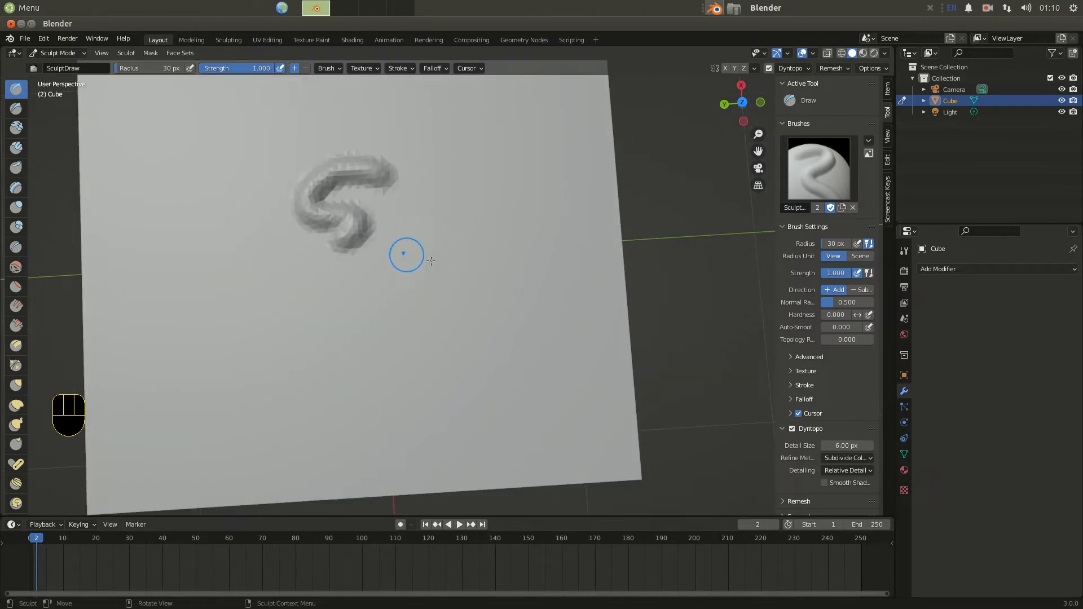
scroll(436, 287, up, 5)
mouse_move(287, 191)
mouse_down()
mouse_move(358, 208)
mouse_move(345, 267)
mouse_move(538, 263)
mouse_move(394, 131)
mouse_move(248, 143)
mouse_move(223, 366)
mouse_up()
scroll(249, 318, down, 8)
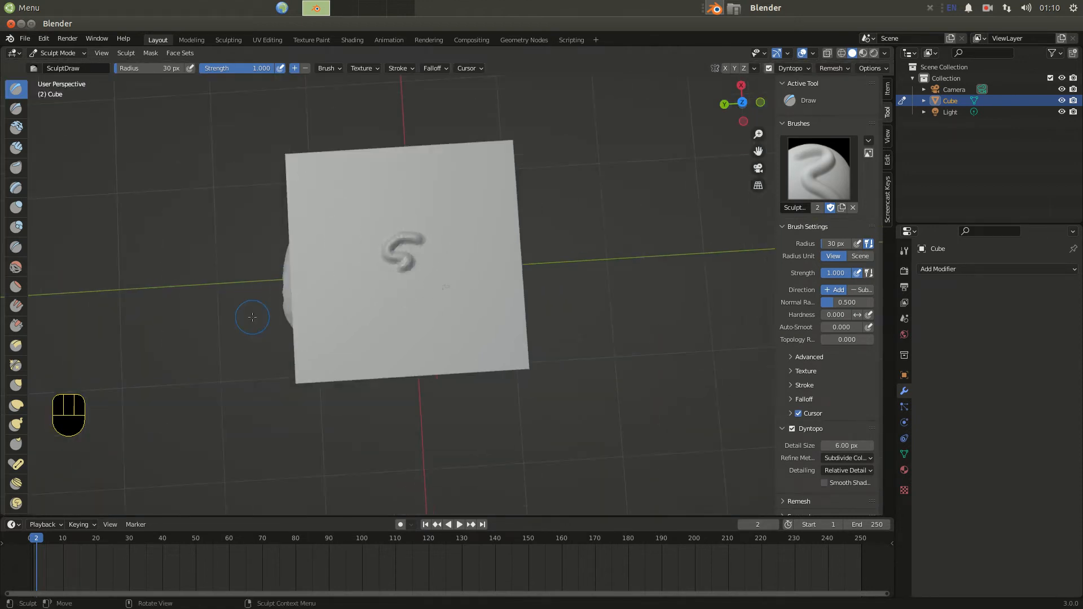
scroll(519, 296, up, 8)
scroll(519, 296, down, 8)
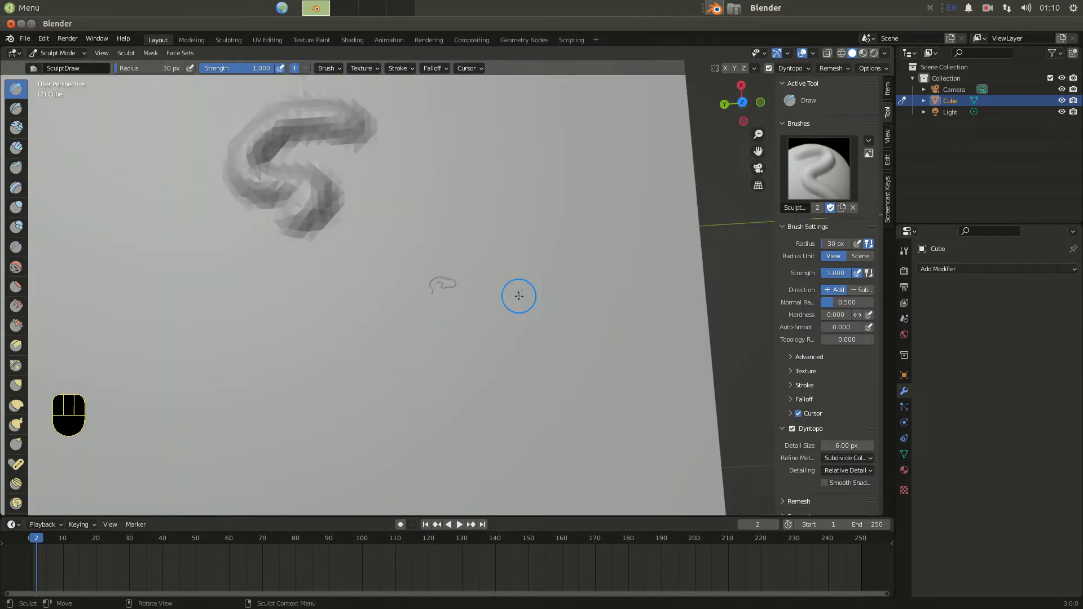
middle_drag(394, 345, 386, 310)
Switch to Edit Mode and inspect the dense Dyntopo topology around the sculpted strokes.
click(80, 53)
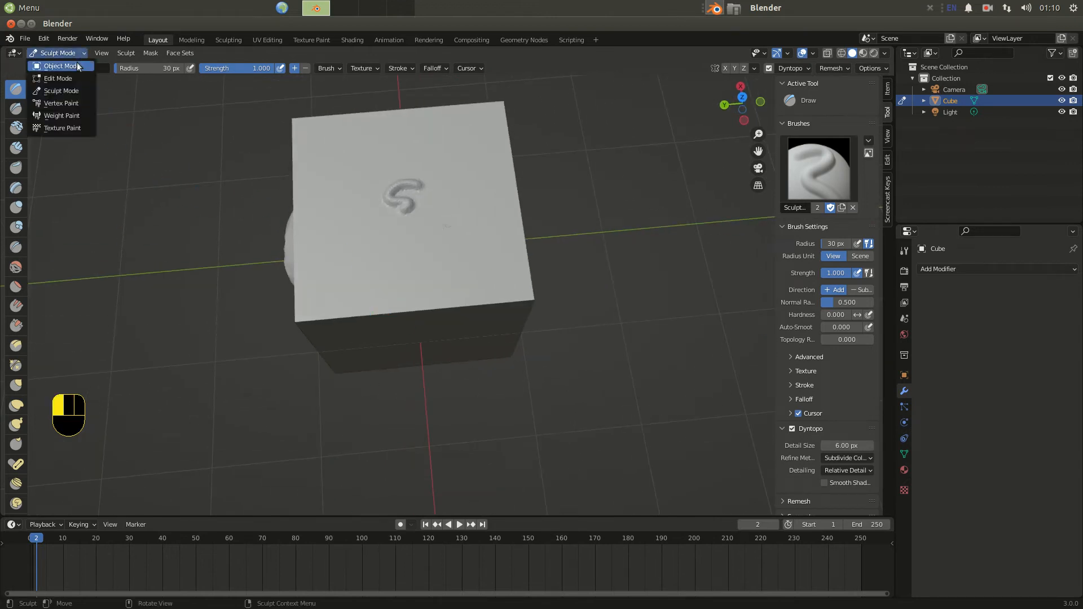
click(69, 77)
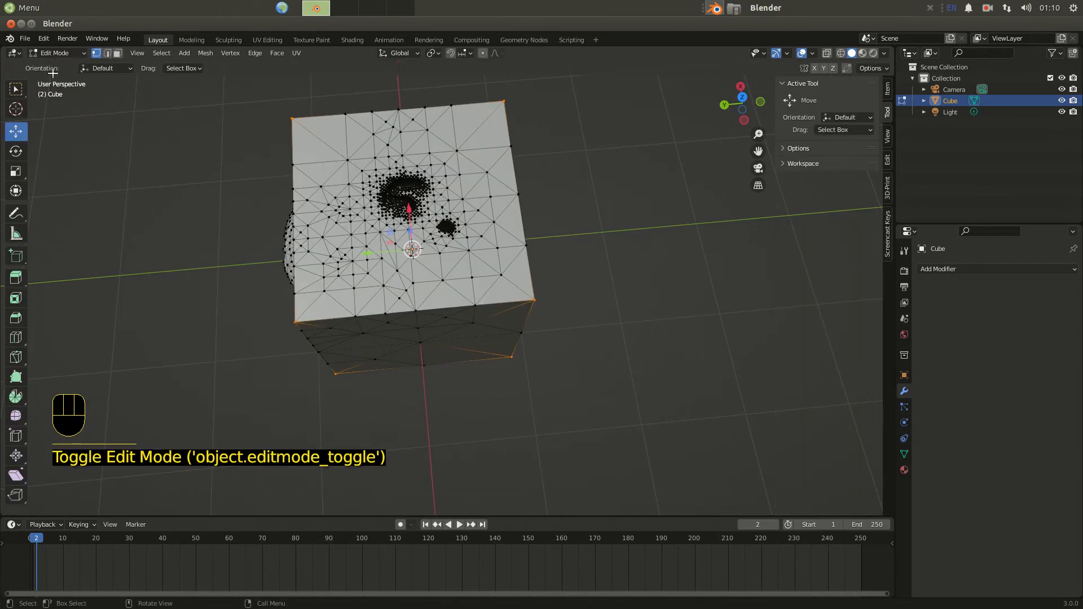
middle_drag(187, 255, 281, 188)
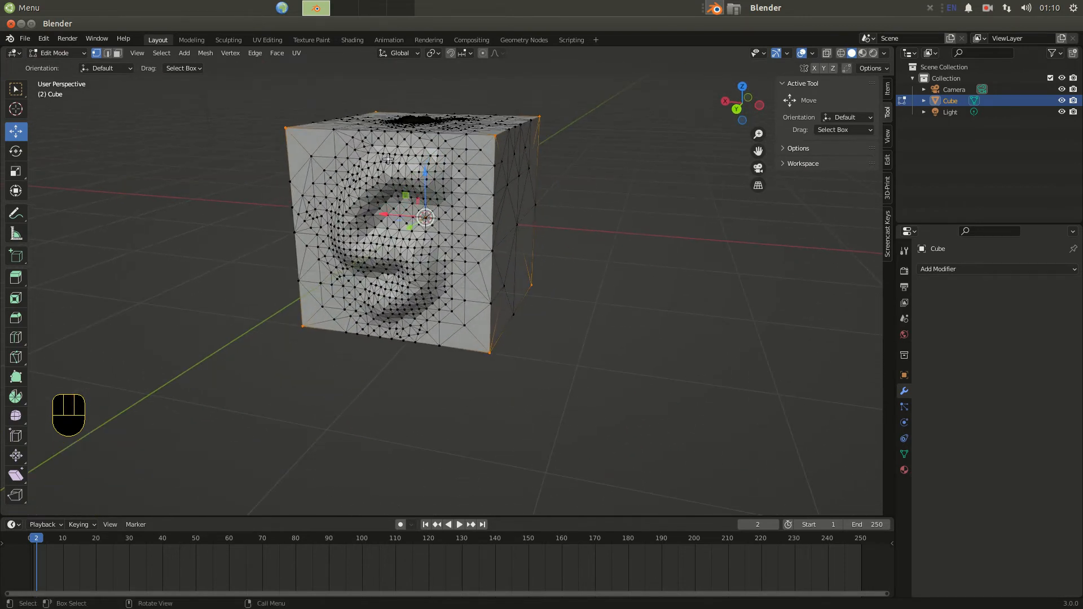
middle_drag(426, 256, 292, 290)
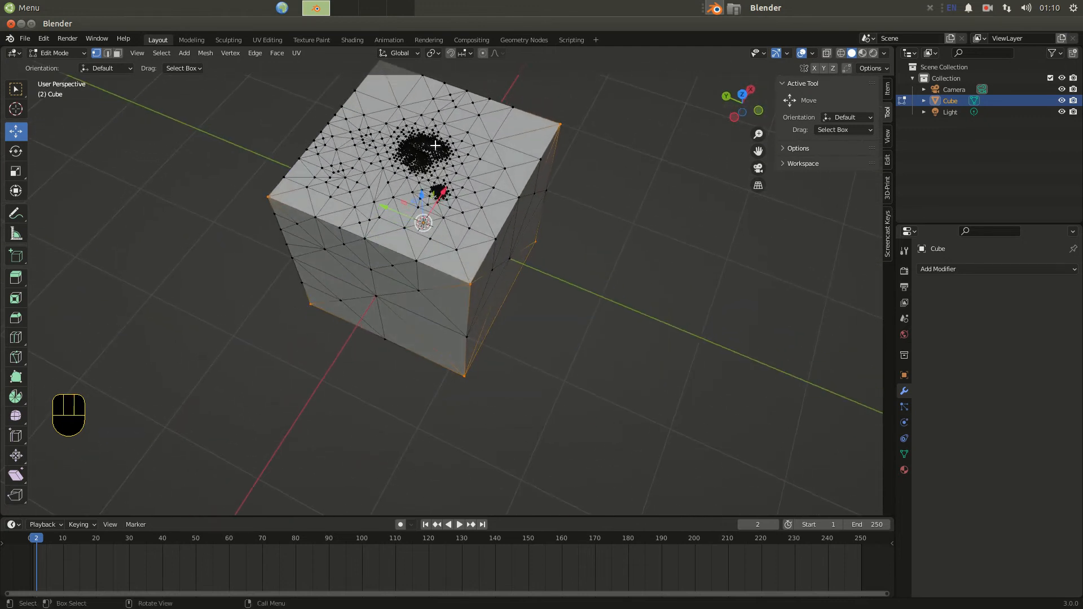
scroll(449, 187, up, 10)
shift+middle_drag(532, 100, 387, 239)
scroll(408, 243, down, 6)
scroll(356, 316, up, 5)
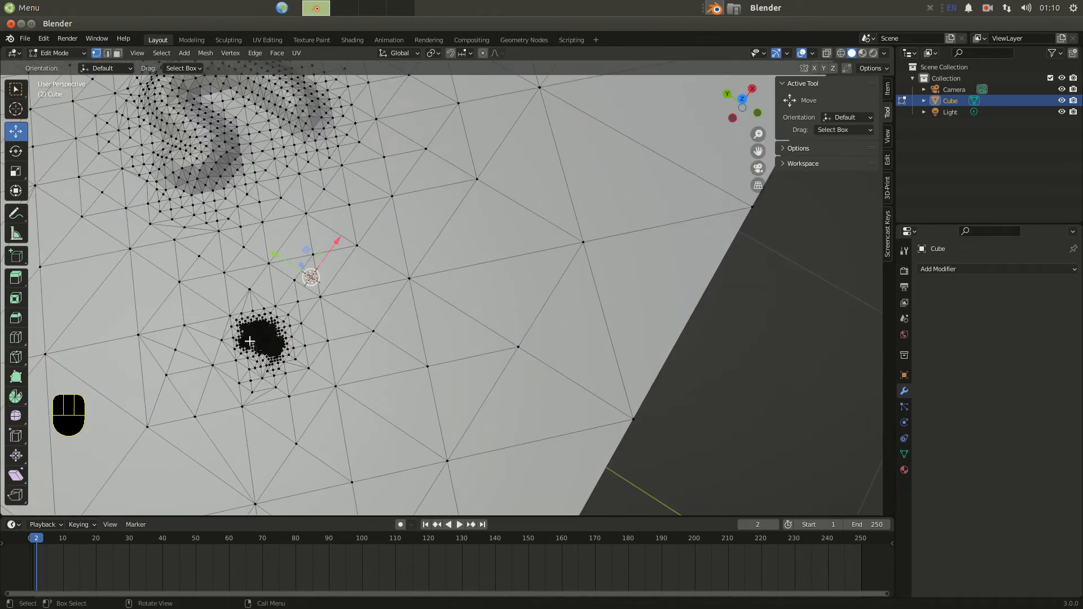
scroll(216, 134, down, 8)
middle_drag(225, 133, 174, 169)
Return to Sculpt Mode and sculpt a stroke on the top face with the Draw Sharp brush.
click(66, 52)
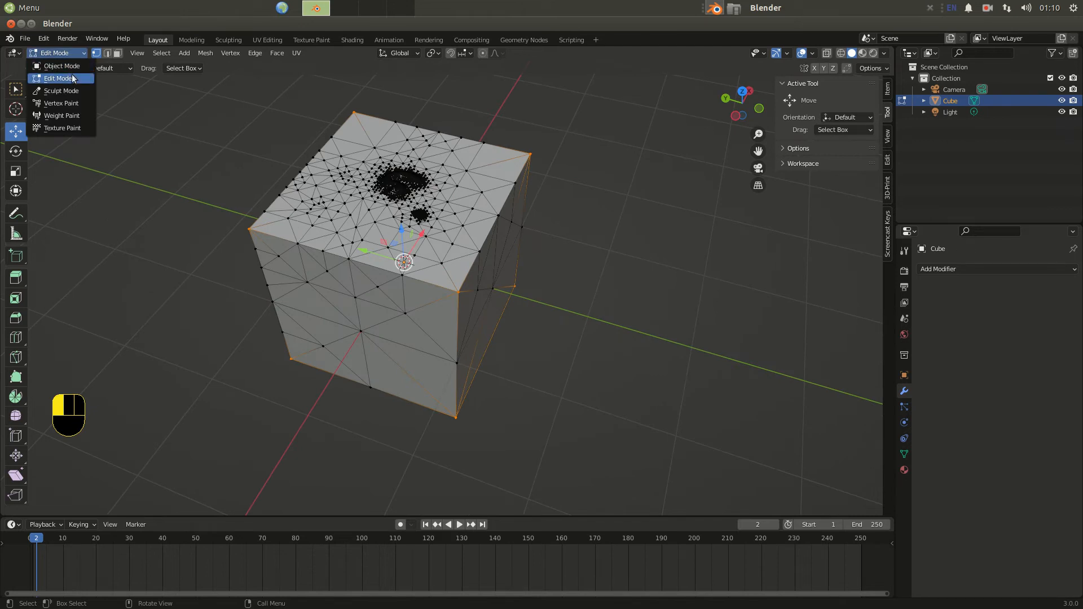
click(62, 91)
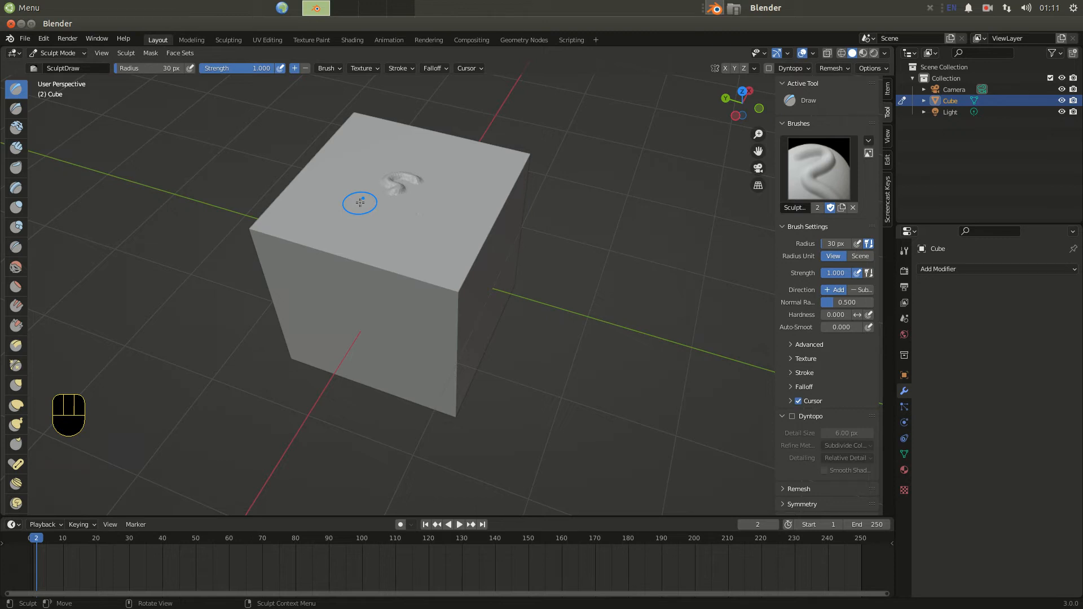
click(15, 110)
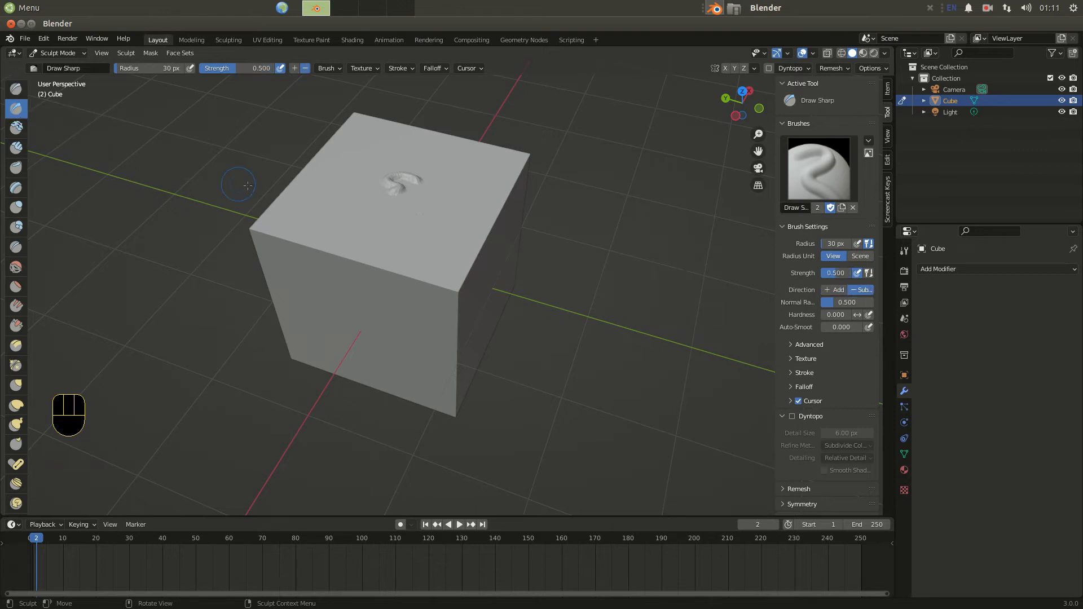
drag(314, 209, 426, 230)
Re-enable Dyntopo and sculpt more Draw Sharp strokes on the top face.
click(793, 418)
click(725, 424)
drag(462, 197, 455, 159)
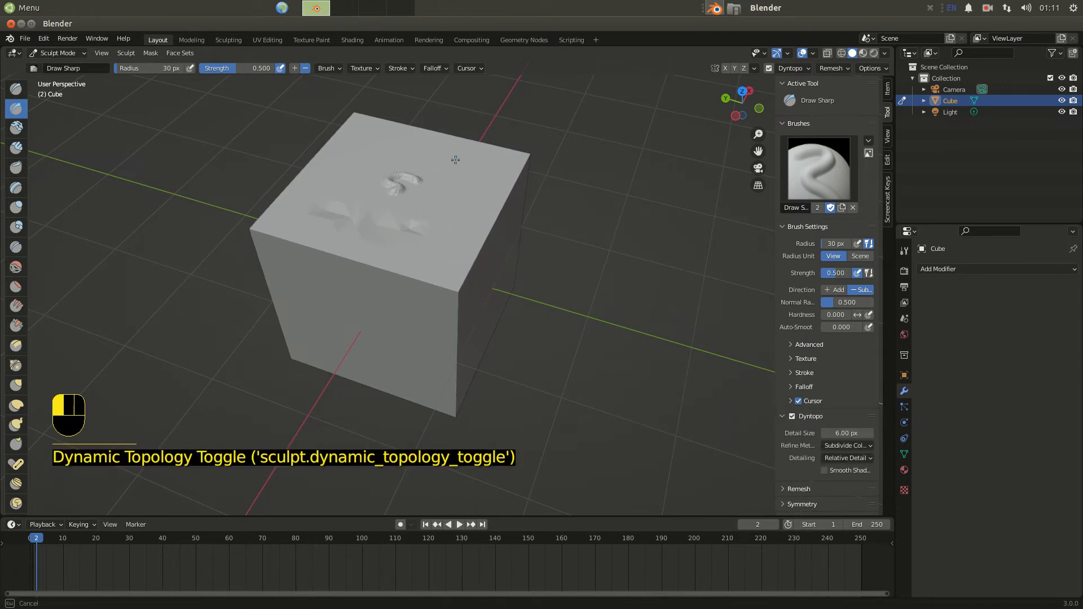
drag(454, 242, 442, 265)
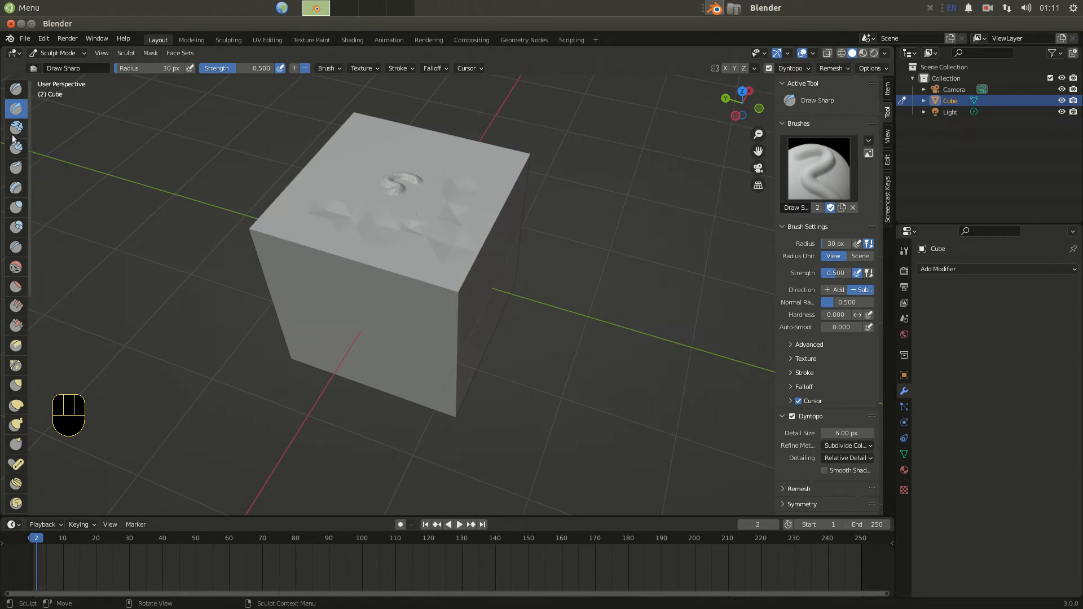
Roughen the cube's top front edge with the Clay Thumb brush.
click(15, 167)
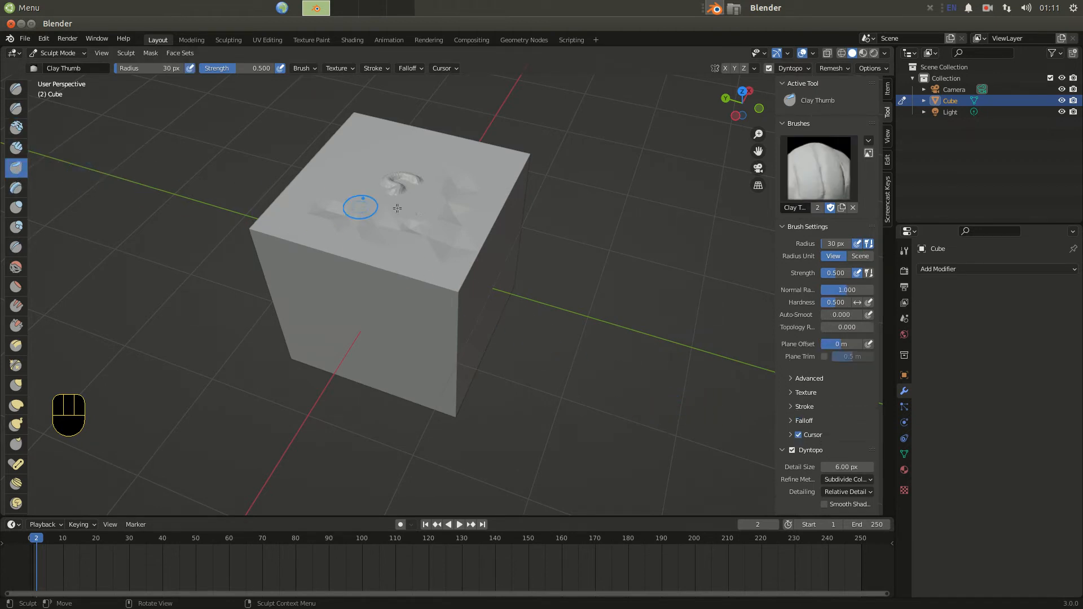
drag(282, 207, 298, 198)
mouse_move(340, 163)
mouse_down()
mouse_move(352, 134)
mouse_move(386, 123)
mouse_move(473, 144)
mouse_move(490, 218)
mouse_move(459, 275)
mouse_move(402, 273)
mouse_move(259, 237)
mouse_move(282, 195)
mouse_move(279, 207)
mouse_up()
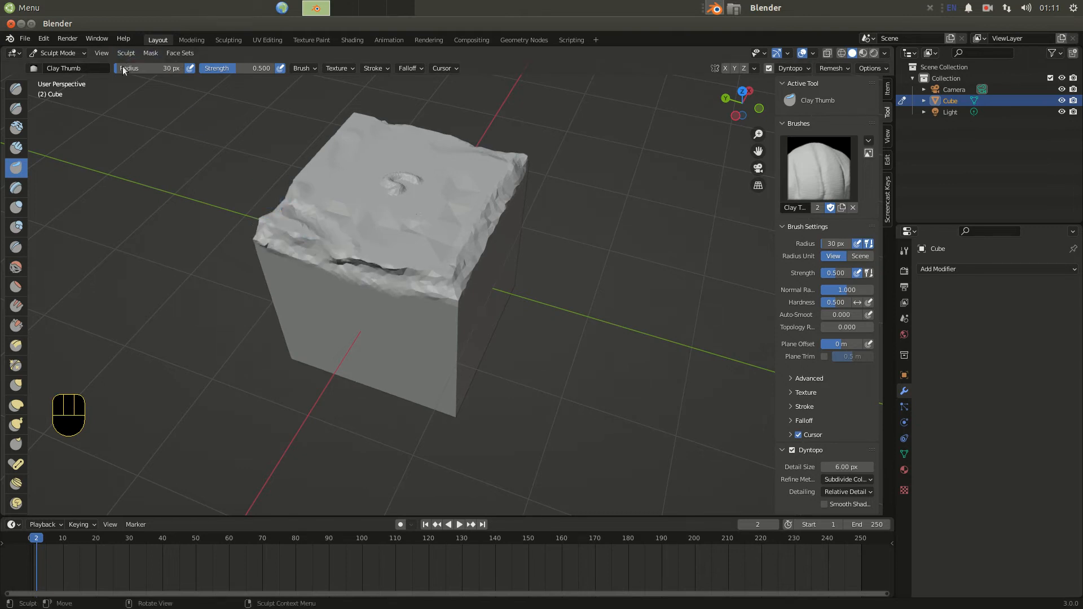
Increase the brush radius to about 141 px and sculpt more Clay Thumb strokes along the front.
drag(123, 70, 140, 70)
mouse_move(299, 257)
mouse_down()
mouse_move(302, 229)
mouse_move(280, 242)
mouse_move(290, 260)
mouse_up()
mouse_move(324, 276)
mouse_down()
mouse_move(372, 294)
mouse_move(327, 271)
mouse_move(395, 226)
mouse_move(474, 293)
mouse_up()
mouse_move(474, 294)
middle_down()
mouse_move(341, 278)
mouse_move(390, 269)
middle_up()
Build up the front face with the Layer brush and puff the top with the Inflate brush.
click(16, 188)
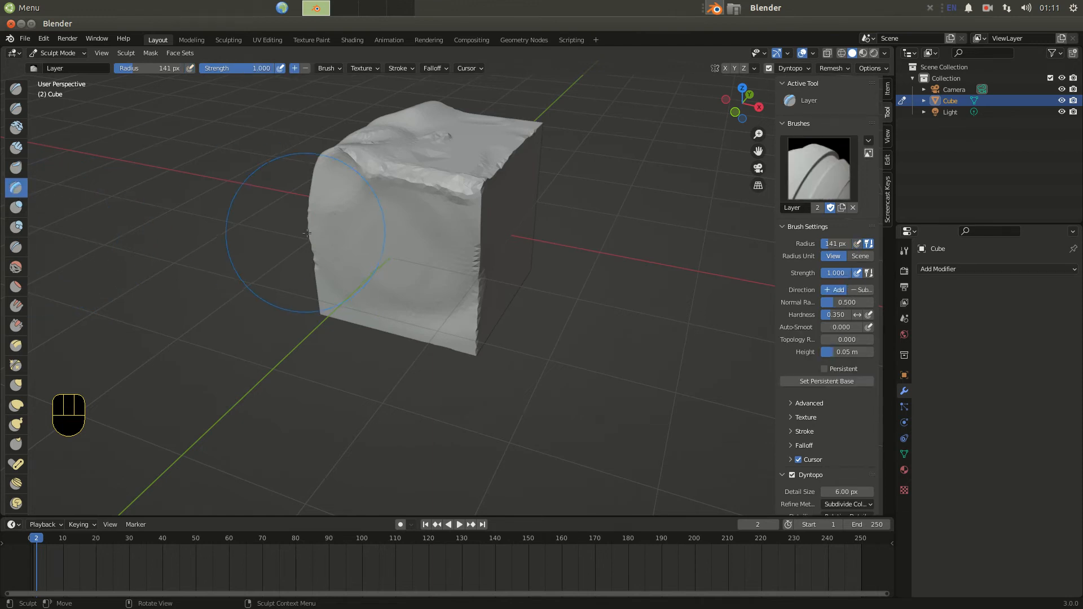
drag(339, 254, 479, 251)
drag(356, 250, 479, 254)
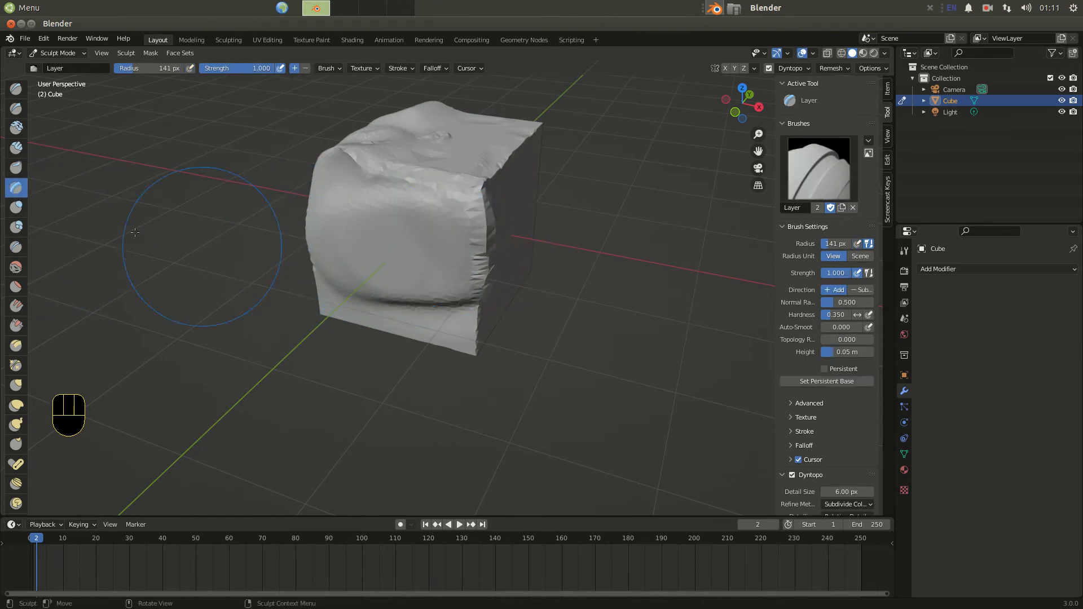
click(15, 208)
mouse_move(459, 143)
mouse_down()
mouse_move(477, 133)
mouse_move(462, 135)
mouse_move(473, 166)
mouse_up()
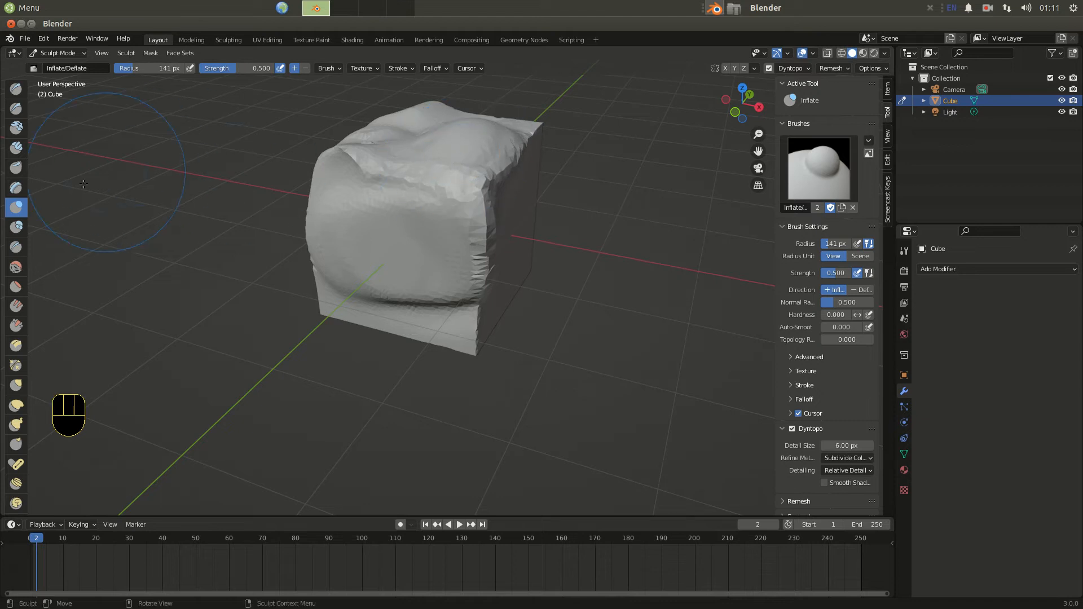
Raise a bulge on the front corner with the Blob brush and switch its direction to Subtract.
click(17, 227)
drag(374, 213, 357, 196)
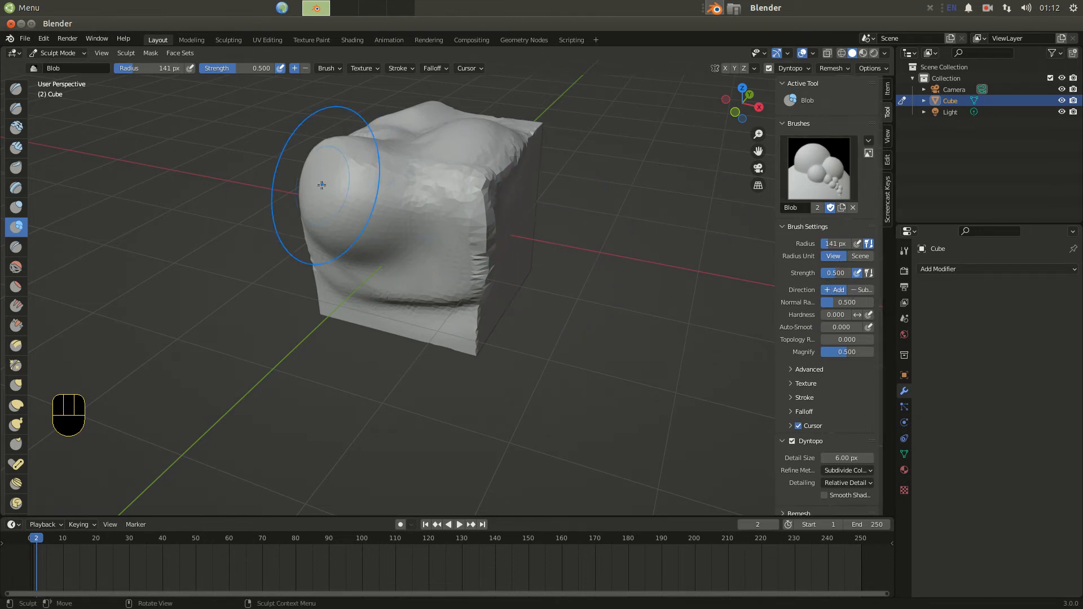
click(861, 291)
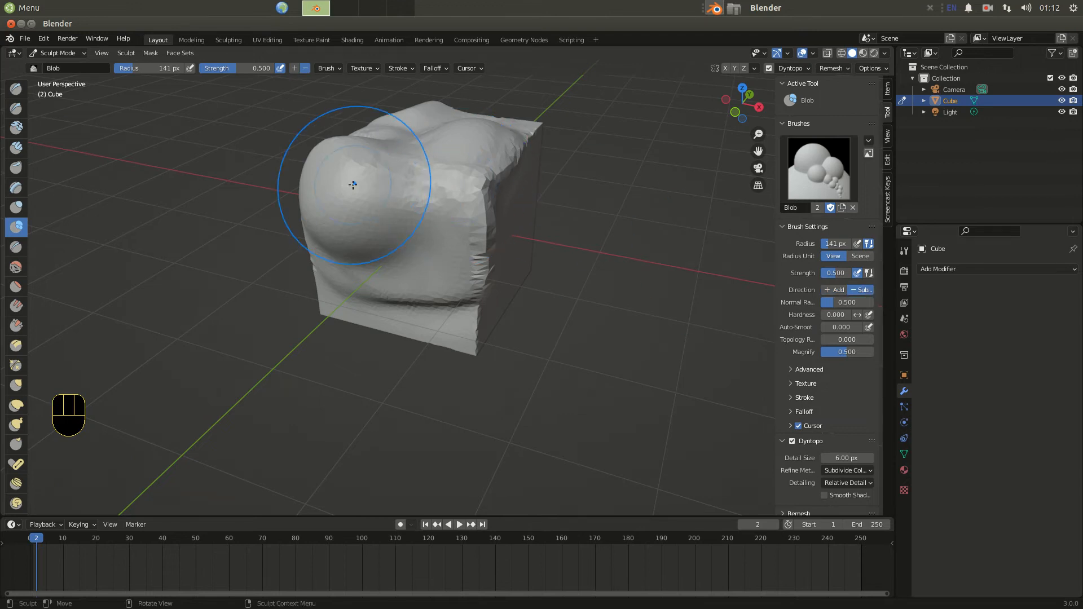
Carve into the cube's front corner with several subtractive Blob brush strokes.
mouse_move(389, 190)
mouse_down()
mouse_move(400, 201)
mouse_move(390, 205)
mouse_up()
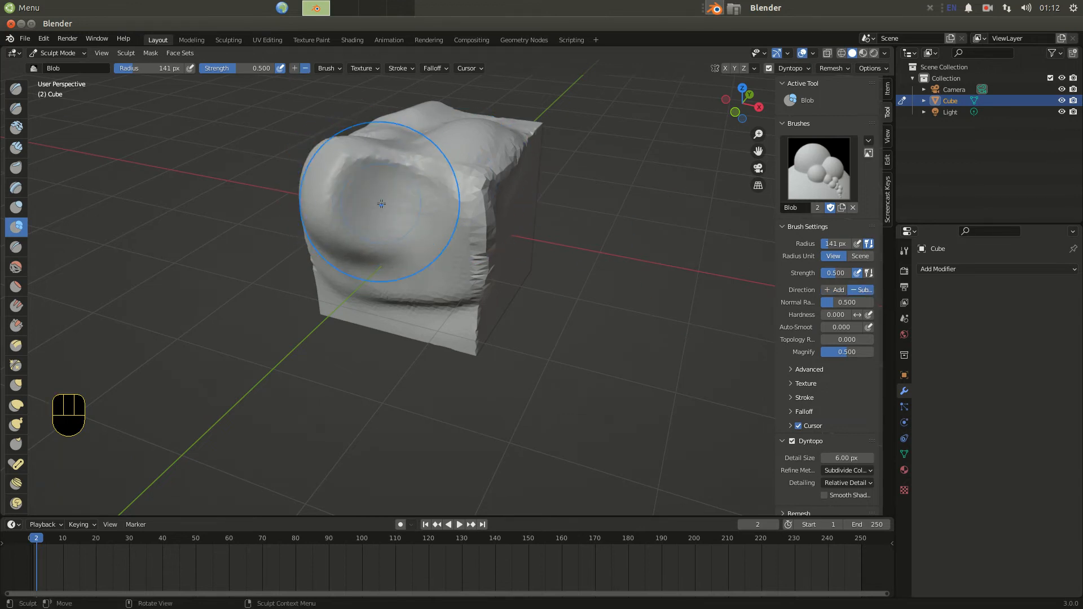
mouse_move(406, 210)
middle_down()
mouse_move(363, 234)
mouse_move(446, 202)
middle_up()
drag(450, 197, 447, 201)
mouse_move(447, 202)
middle_down()
mouse_move(445, 228)
mouse_move(307, 193)
mouse_move(360, 168)
middle_up()
mouse_move(425, 171)
mouse_down()
mouse_move(433, 185)
mouse_move(456, 182)
mouse_move(426, 325)
mouse_up()
Switch to the Crease brush and carve a crease across the top left of the cube.
click(16, 266)
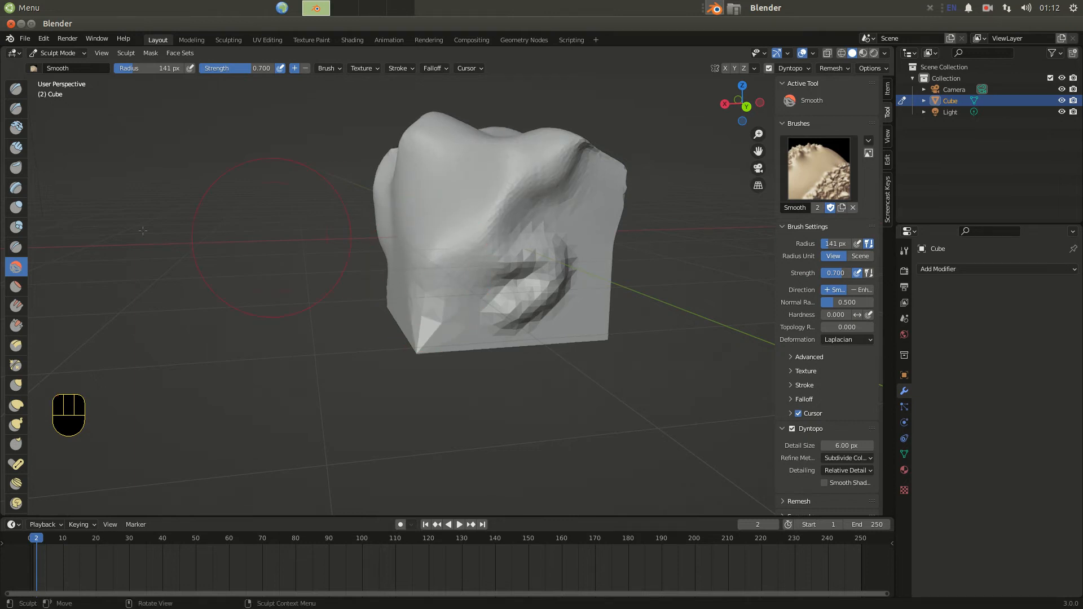
click(15, 245)
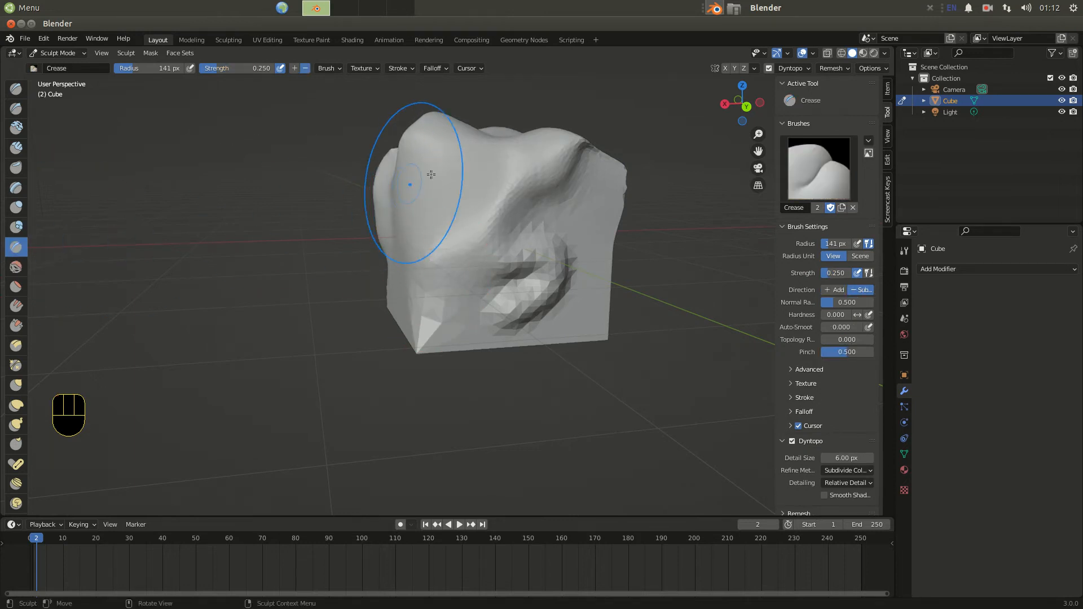
mouse_move(478, 166)
mouse_down()
mouse_move(413, 226)
mouse_move(426, 210)
mouse_up()
Reduce the Crease brush radius to 46 px and carve vertical creases down the cube's right side.
drag(132, 71, 123, 72)
drag(602, 179, 600, 239)
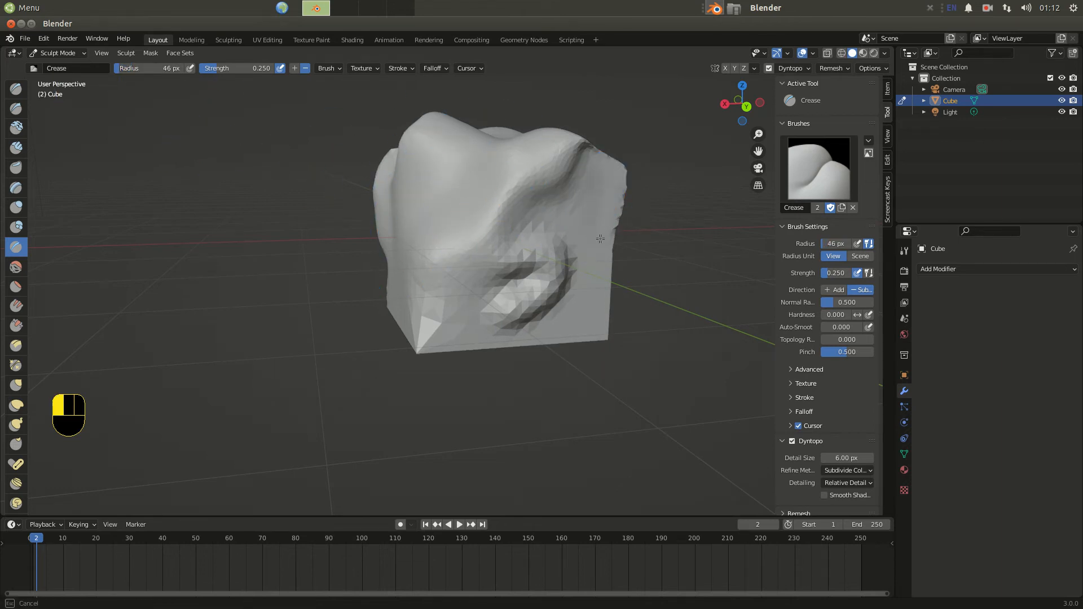
drag(605, 164, 602, 254)
drag(590, 308, 589, 309)
drag(597, 192, 584, 299)
drag(584, 176, 589, 318)
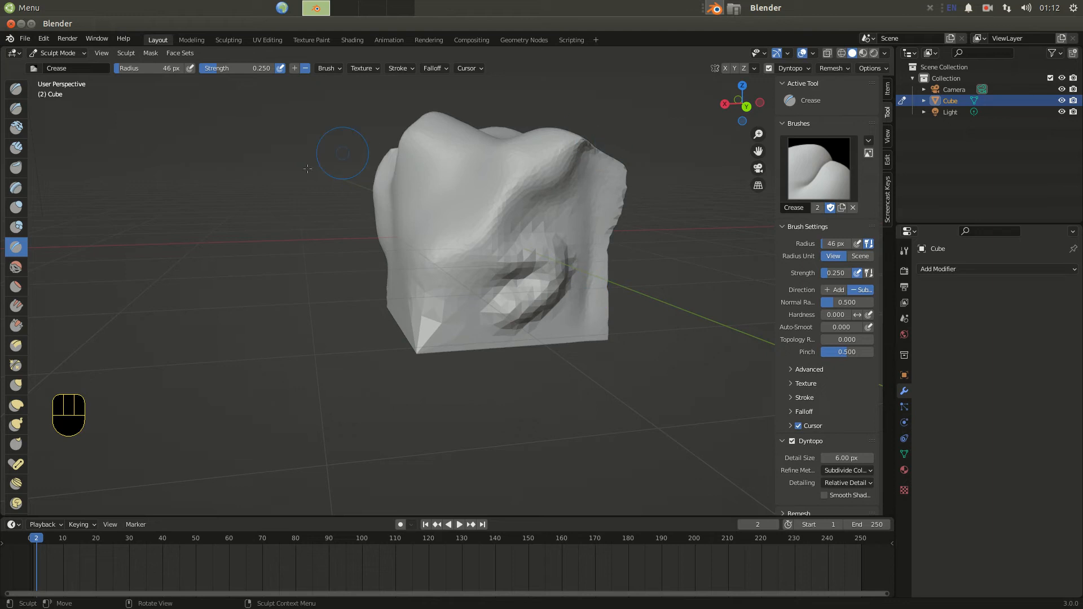
Return to Object Mode and delete the sculpted cube.
mouse_move(516, 266)
middle_down()
mouse_move(467, 285)
mouse_move(367, 244)
middle_up()
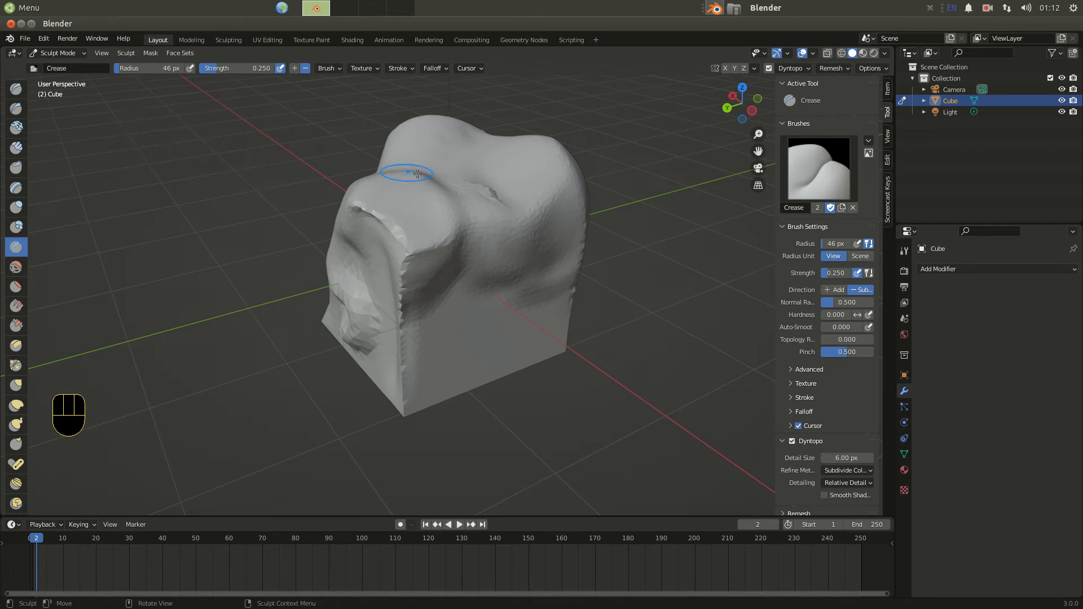
click(78, 53)
click(79, 67)
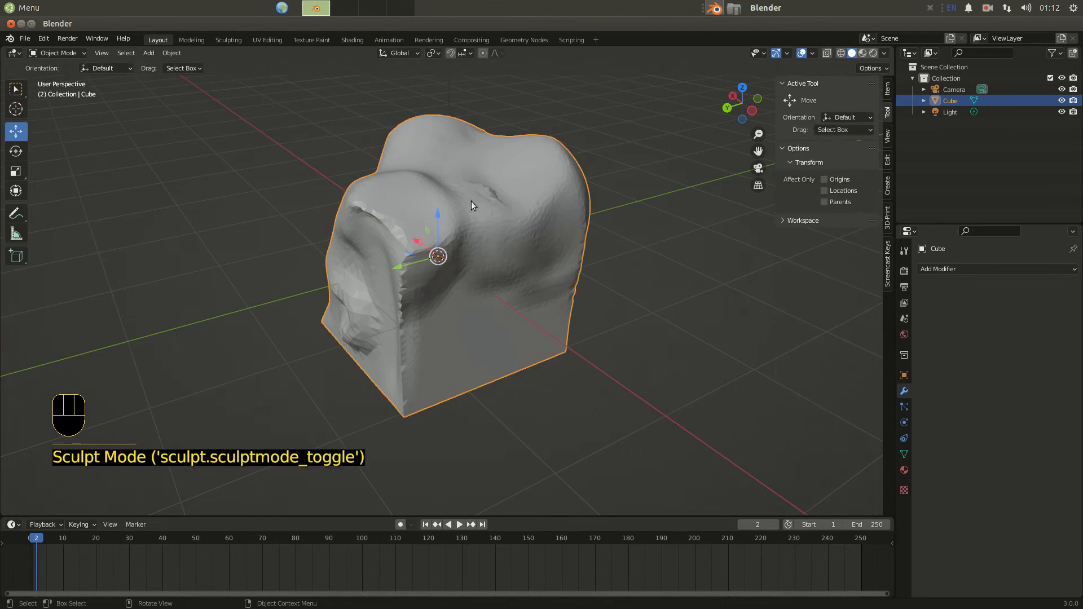
key(Delete)
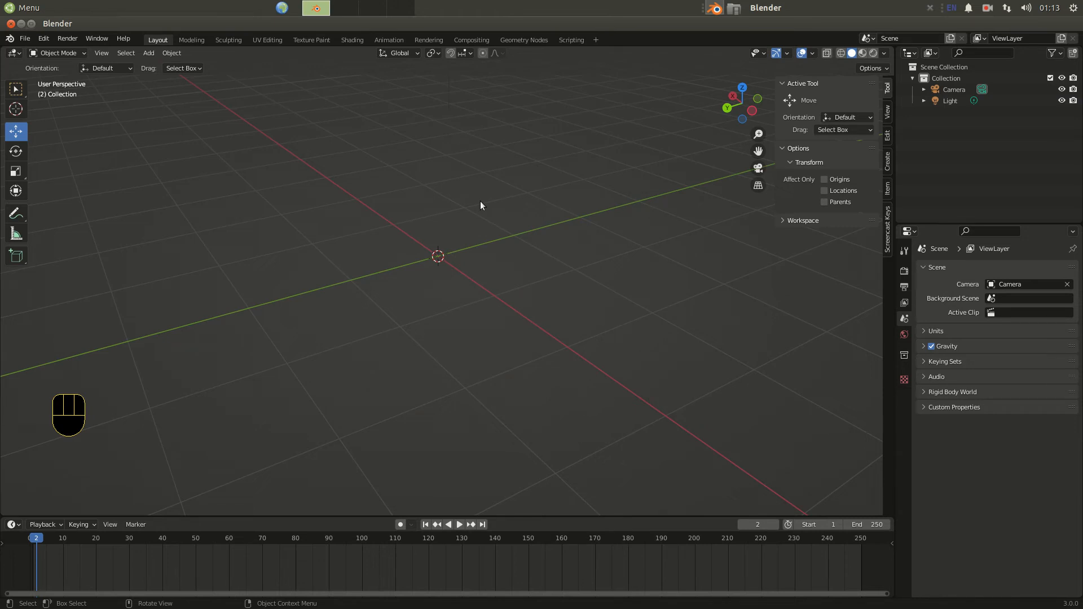
Add a UV Sphere mesh at the scene origin.
key(shift+a)
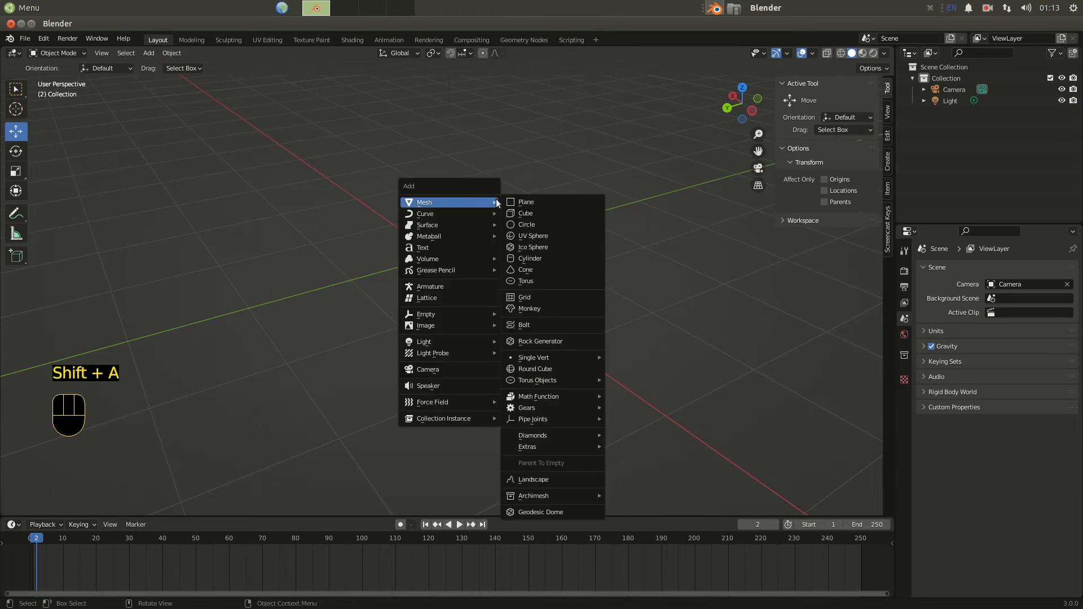
click(532, 234)
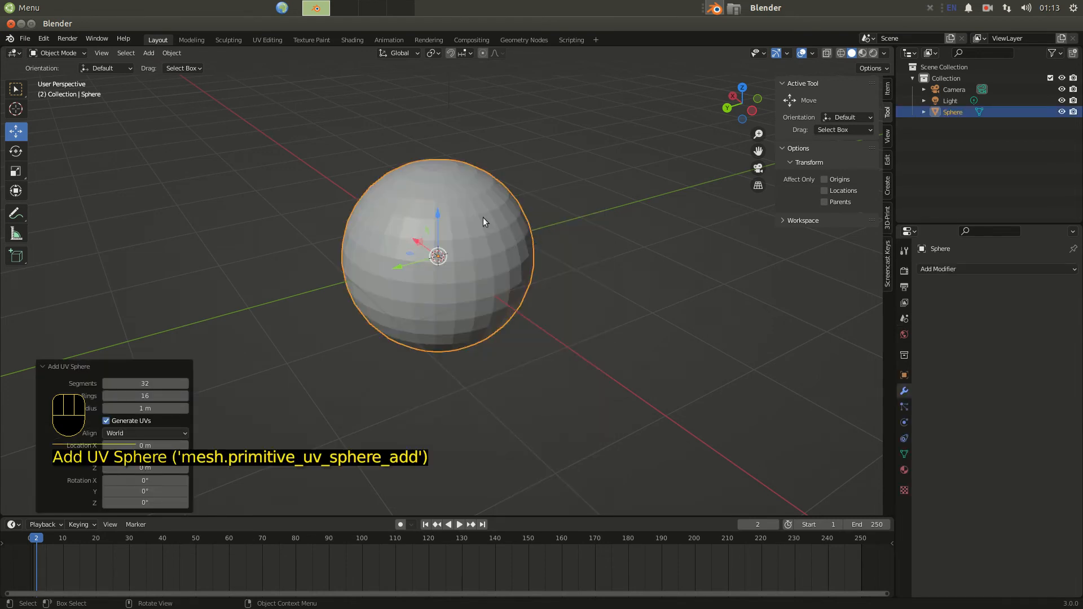
Switch to the back orthographic view and scale the sphere along Z by about 1.296.
middle_drag(480, 215, 473, 178)
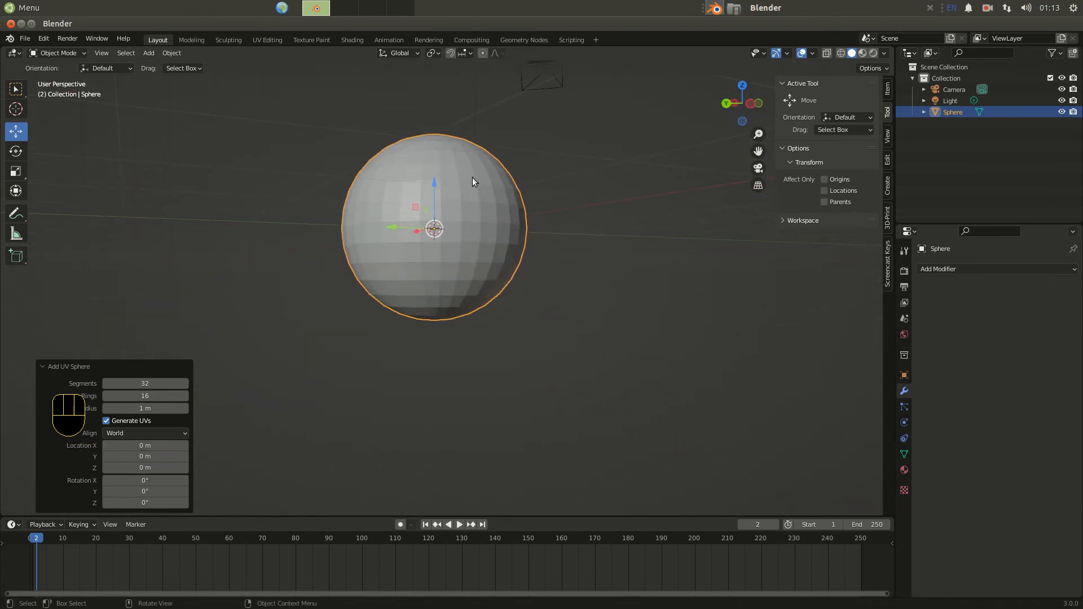
click(727, 103)
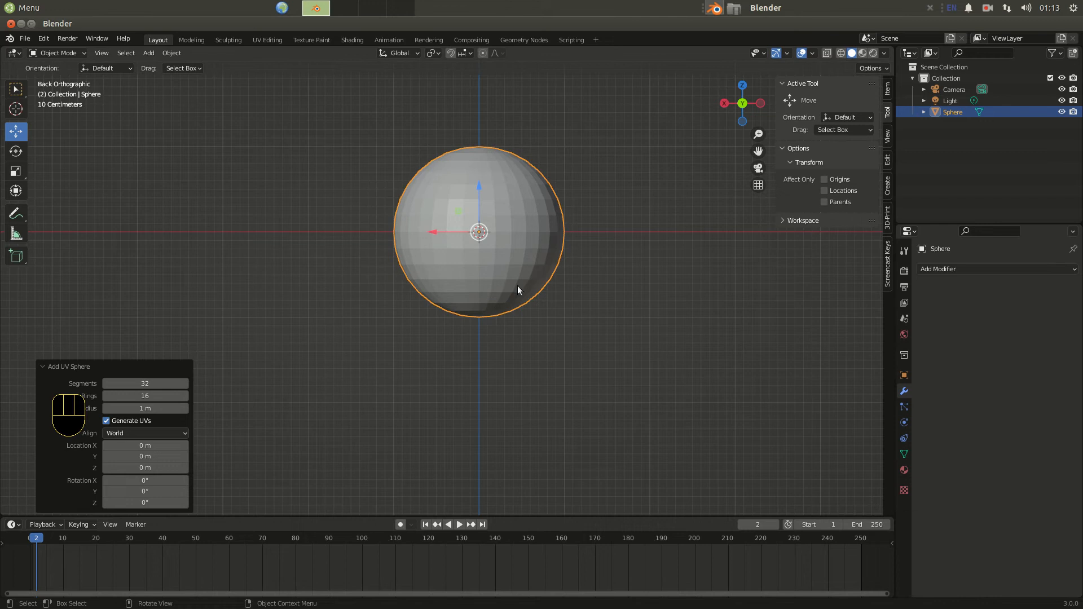
key(s)
key(z)
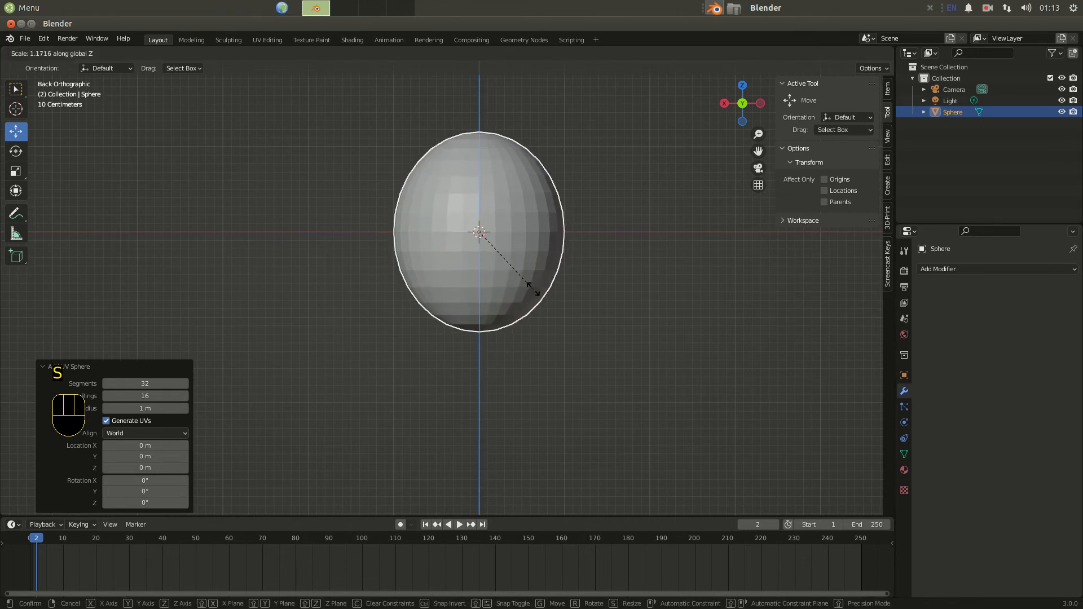
click(538, 287)
middle_drag(538, 287, 395, 282)
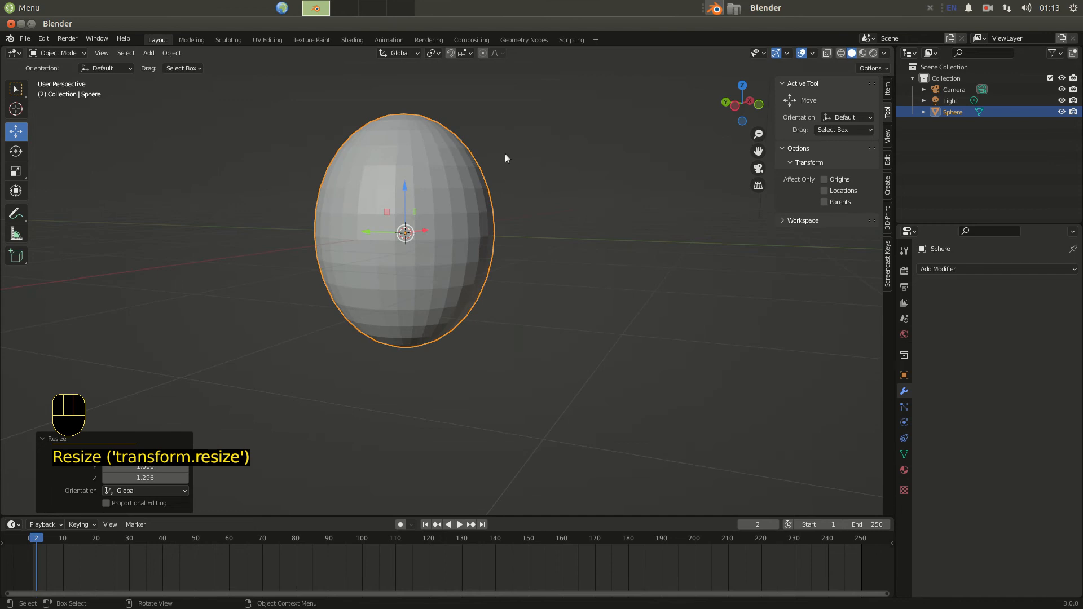
Switch to the front orthographic view and enter Sculpt Mode on the sphere.
key(KP_3)
key(KP_1)
key(KP_1)
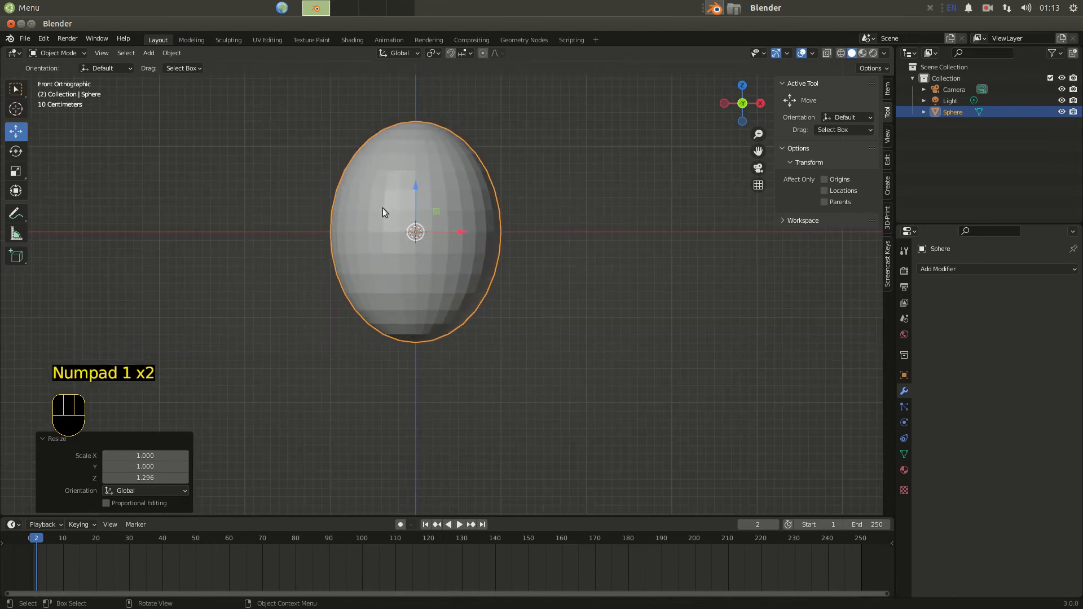
click(60, 53)
click(60, 93)
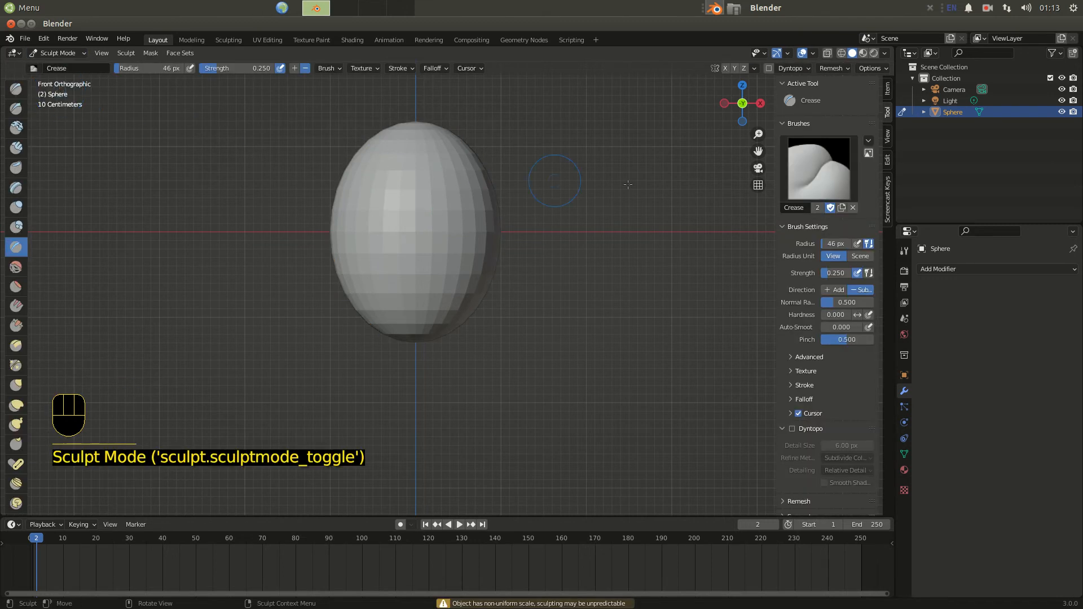
Select the Draw brush and enable Dyntopo.
click(16, 92)
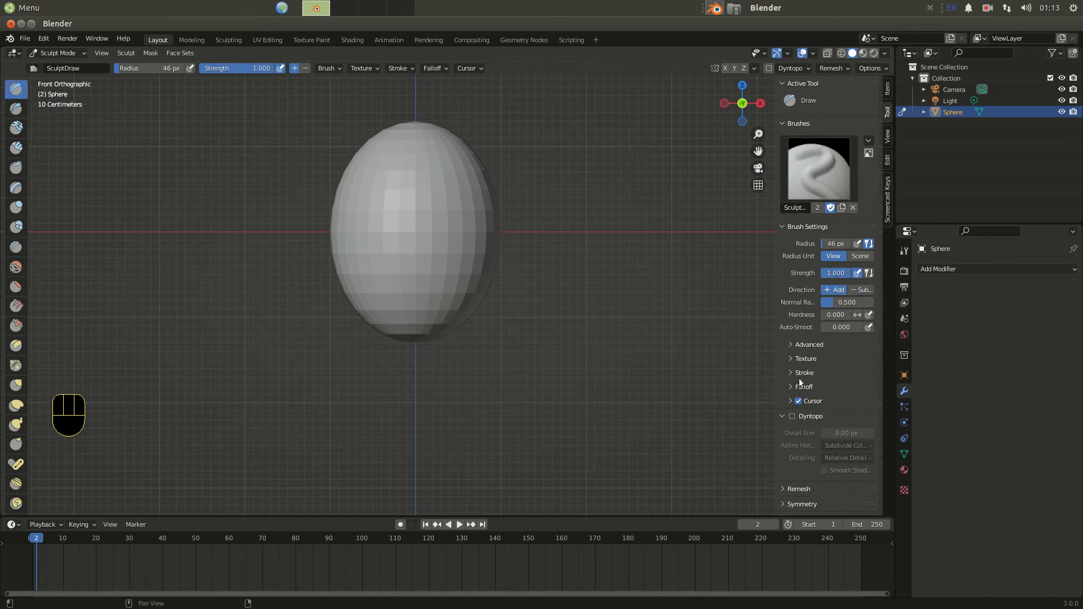
click(793, 417)
click(780, 419)
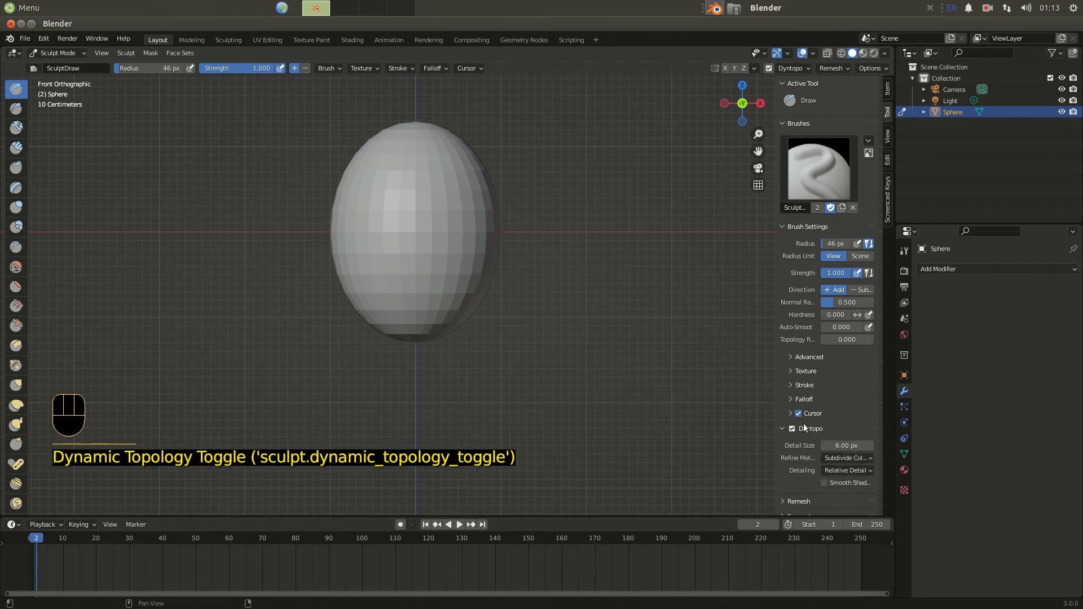
Open the Symmetry settings and enable X mirroring.
scroll(809, 386, down, 3)
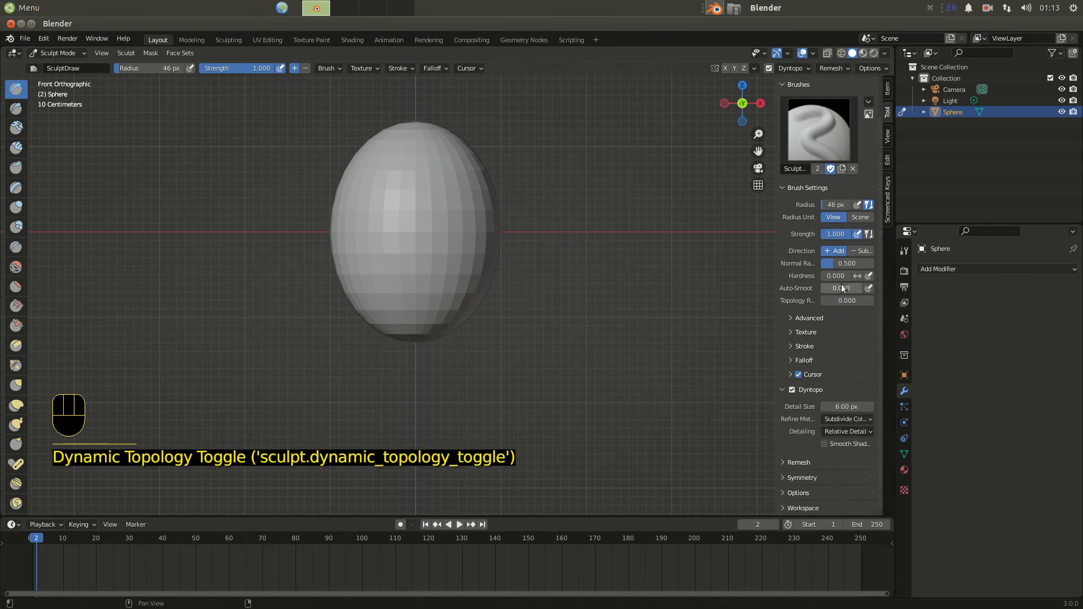
click(785, 477)
scroll(802, 443, down, 4)
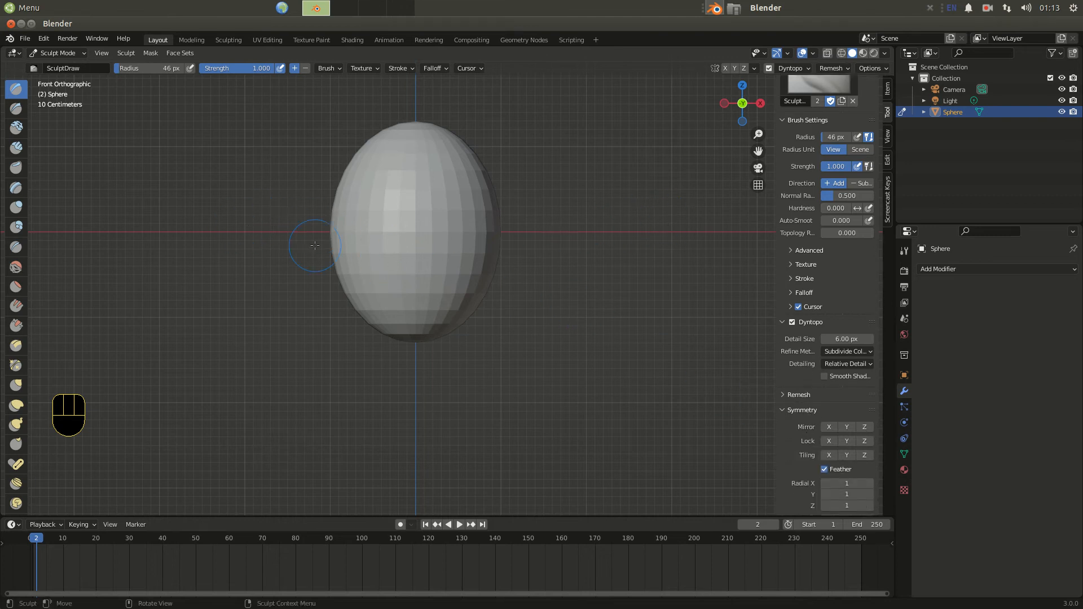
click(833, 428)
Set the brush radius to about 38 px and draw mirrored brow ridges on the upper sphere.
drag(122, 67, 123, 67)
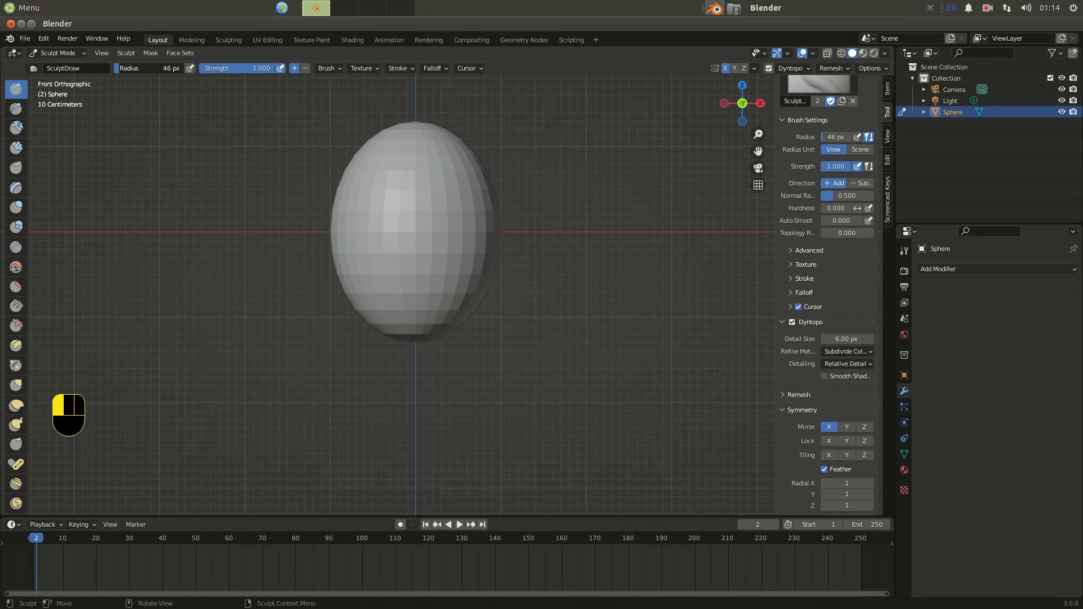
scroll(497, 215, up, 2)
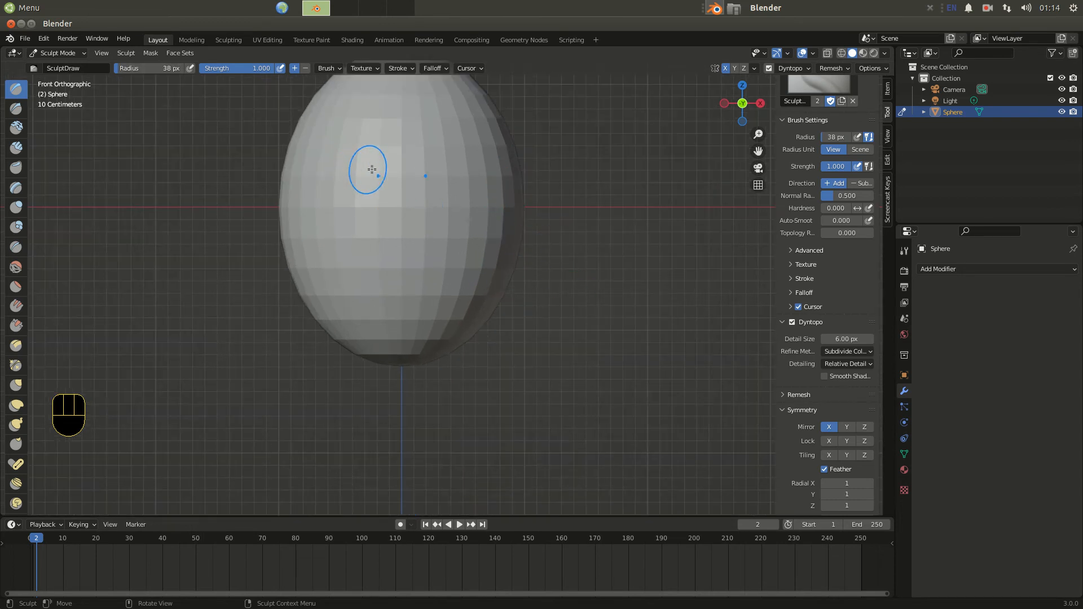
mouse_move(417, 179)
mouse_down()
mouse_move(456, 157)
mouse_move(497, 182)
mouse_up()
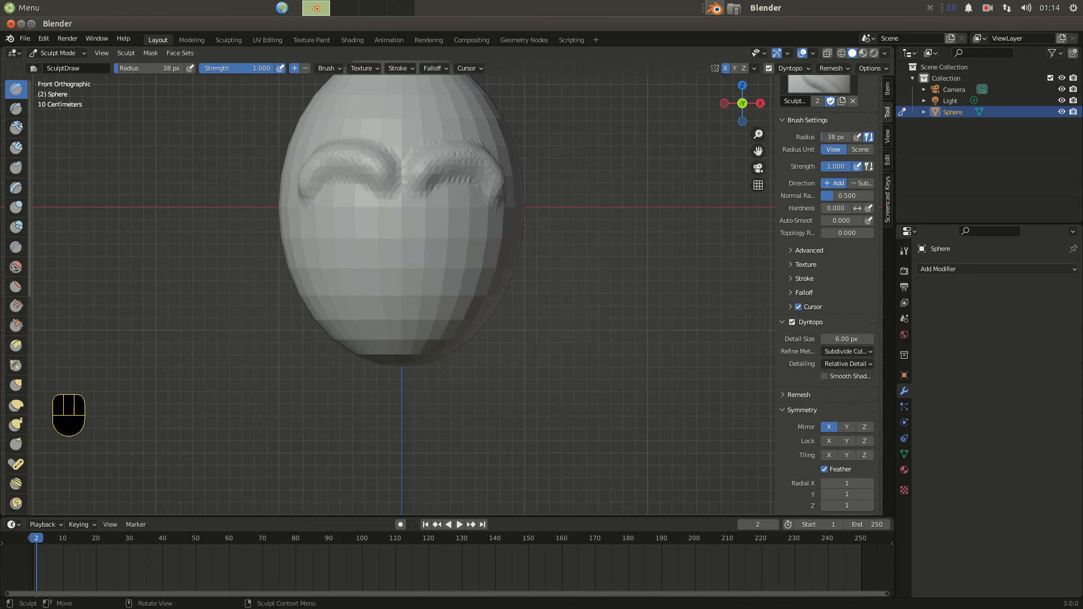
Switch the Draw brush to Subtract and carve eye sockets below the brows.
click(861, 184)
mouse_move(434, 195)
mouse_down()
mouse_move(473, 205)
mouse_move(446, 179)
mouse_move(440, 226)
mouse_move(460, 195)
mouse_move(445, 212)
mouse_move(452, 189)
mouse_move(466, 197)
mouse_move(460, 206)
mouse_up()
mouse_move(350, 229)
middle_down()
mouse_move(280, 254)
mouse_move(323, 230)
middle_up()
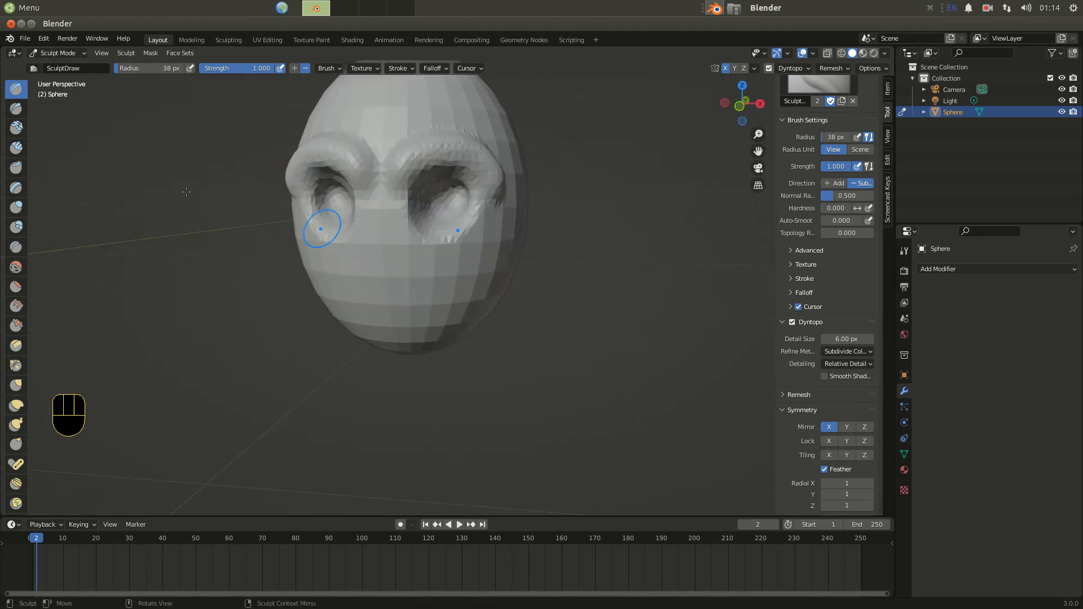
Switch the Draw brush back to Add and build up a nose between the eyes.
click(834, 183)
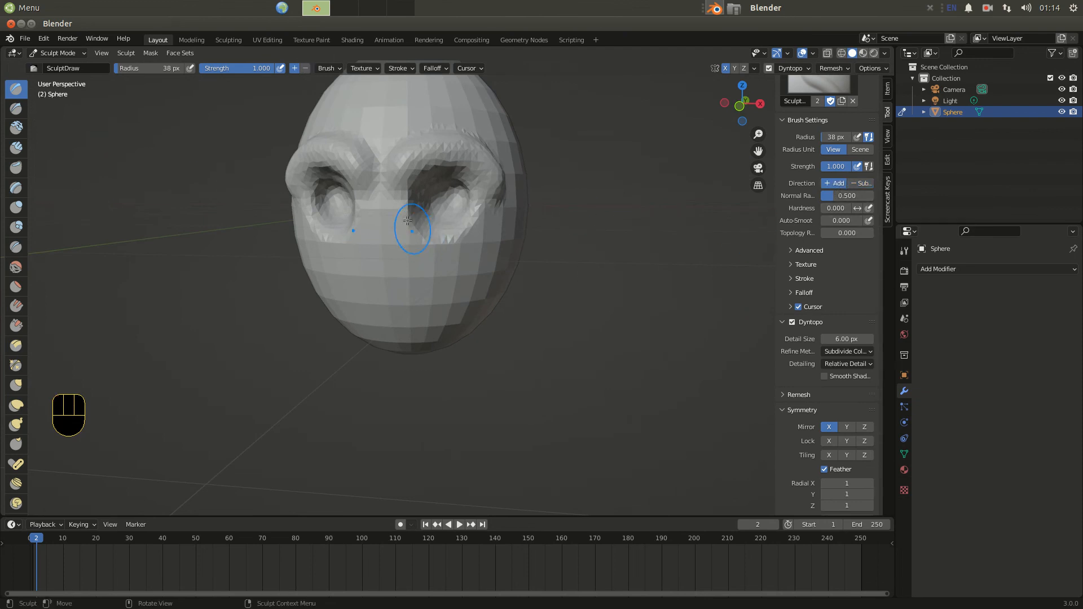
mouse_move(382, 203)
mouse_down()
mouse_move(382, 241)
mouse_move(366, 263)
mouse_up()
mouse_move(367, 261)
mouse_down()
mouse_move(381, 257)
mouse_move(345, 248)
mouse_move(347, 267)
mouse_move(375, 275)
mouse_move(391, 255)
mouse_move(412, 258)
mouse_move(410, 272)
mouse_up()
Select the Inflate/Deflate brush and puff up the nose, cheeks and mouth area.
click(16, 207)
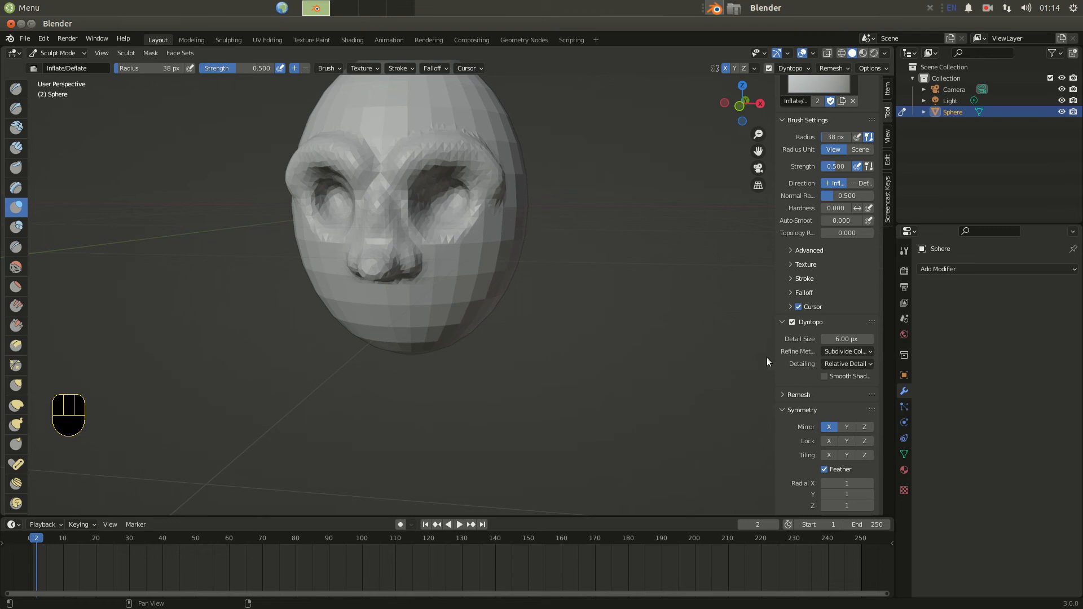
mouse_move(479, 289)
middle_down()
mouse_move(438, 296)
mouse_move(482, 298)
middle_up()
mouse_move(421, 242)
mouse_down()
mouse_move(423, 232)
mouse_move(406, 238)
mouse_move(421, 168)
mouse_up()
mouse_move(437, 298)
middle_down()
mouse_move(398, 261)
mouse_move(388, 277)
middle_up()
drag(388, 276, 388, 276)
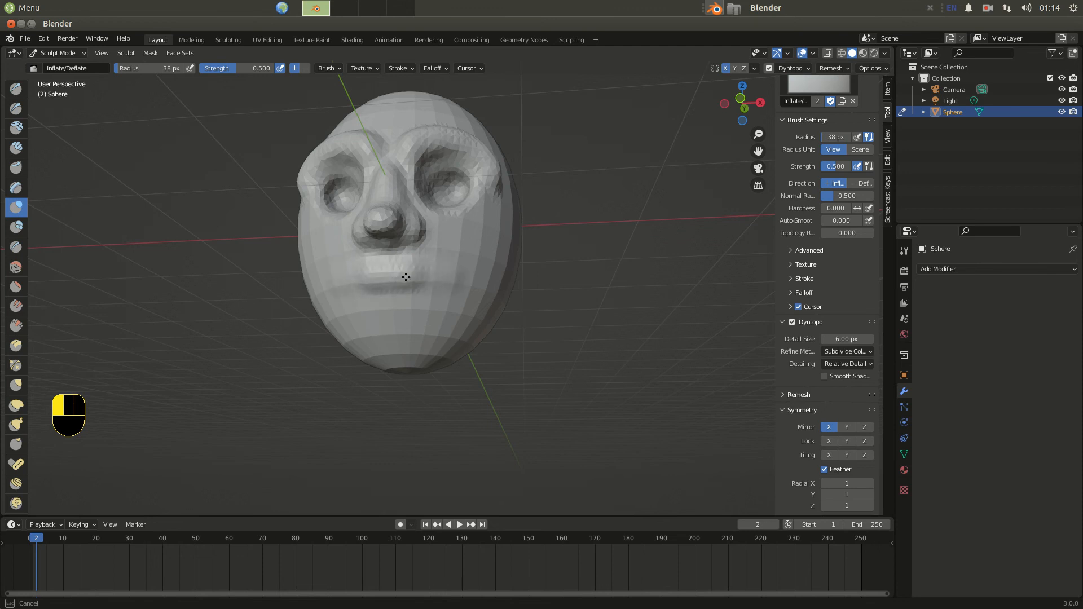
mouse_move(448, 276)
mouse_down()
mouse_move(364, 285)
mouse_move(395, 296)
mouse_move(332, 291)
mouse_up()
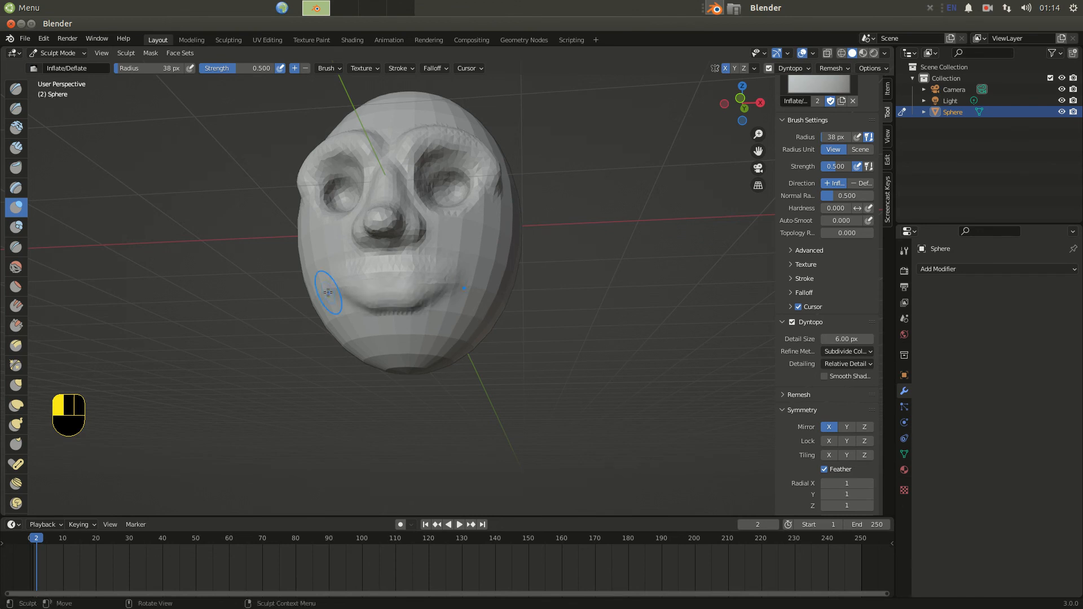
Switch to the Crease brush, set radius 10 px and strength 0.509, and crease the line between the lips.
click(16, 248)
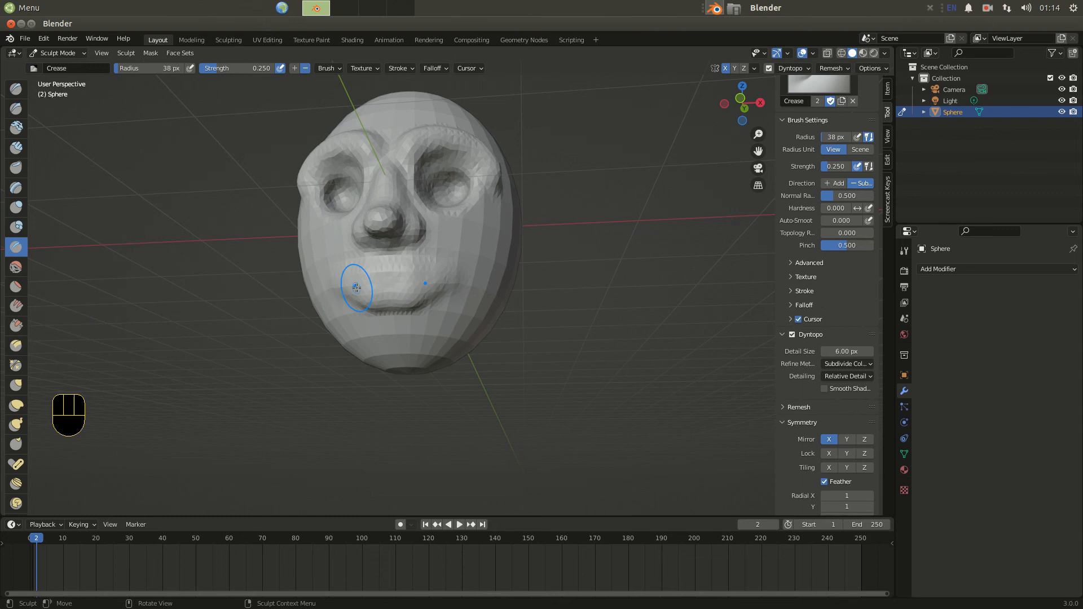
mouse_move(352, 282)
mouse_down()
mouse_move(366, 282)
mouse_move(341, 277)
mouse_up()
drag(127, 69, 127, 68)
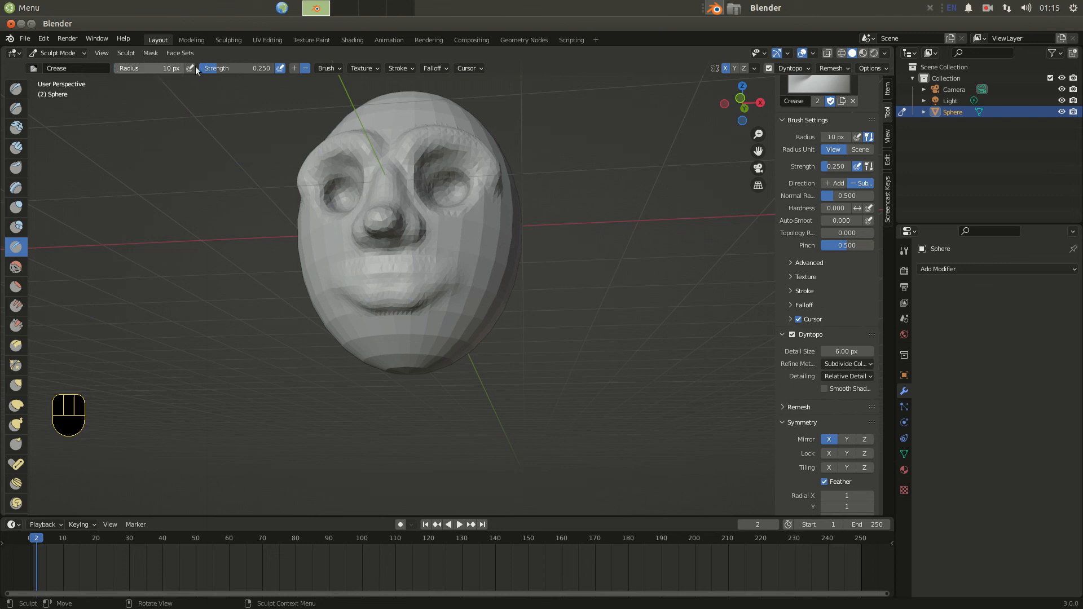
drag(226, 68, 251, 68)
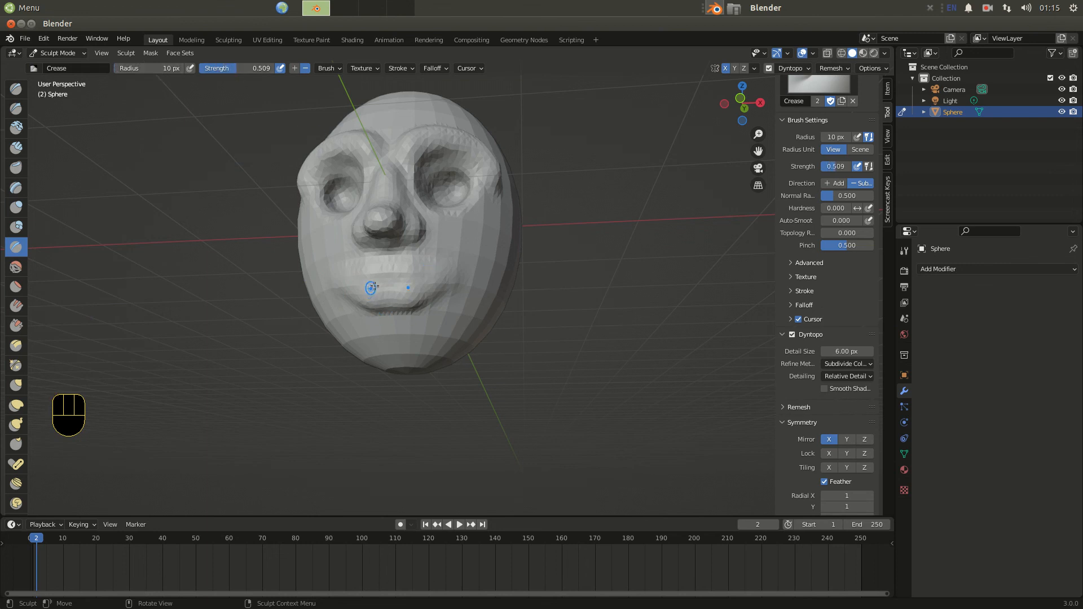
mouse_move(387, 281)
mouse_down()
mouse_move(364, 285)
mouse_move(389, 285)
mouse_up()
middle_drag(390, 285, 403, 302)
mouse_move(402, 302)
mouse_down()
mouse_move(353, 297)
mouse_move(385, 296)
mouse_up()
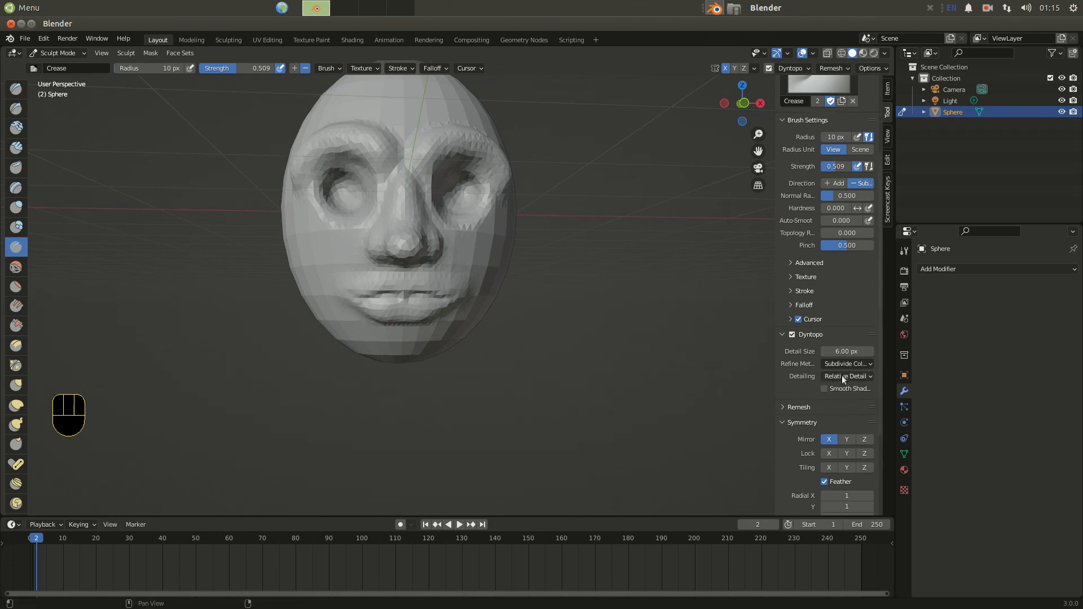
drag(416, 298, 359, 296)
Select the Smooth brush, set radius 105 px and strength 0.278, and smooth the mouth area.
click(14, 265)
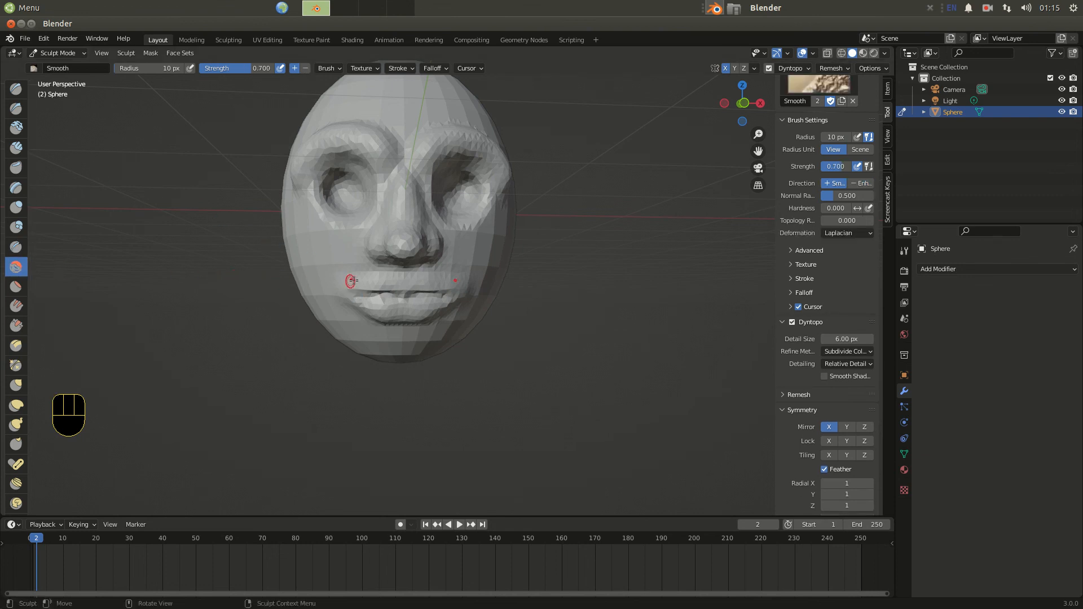
drag(117, 69, 164, 69)
drag(260, 68, 228, 68)
drag(439, 309, 350, 282)
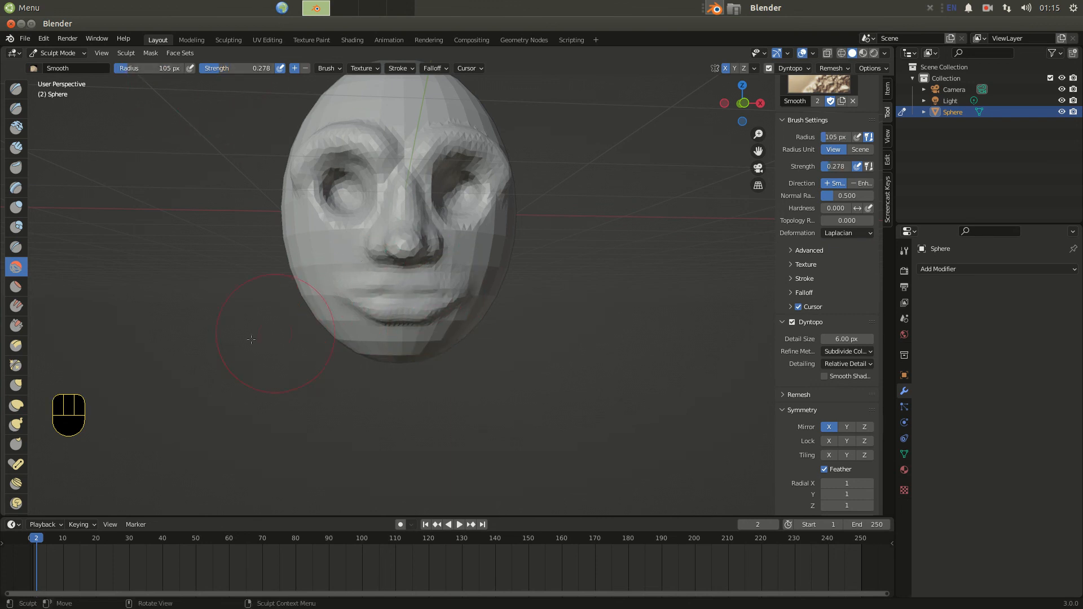
Smooth the cheeks, nose and jaw of the face with more Smooth strokes.
mouse_move(477, 199)
mouse_down()
mouse_move(468, 152)
mouse_move(395, 161)
mouse_move(333, 134)
mouse_move(334, 146)
mouse_up()
drag(404, 183, 380, 249)
mouse_move(375, 252)
middle_down()
mouse_move(264, 257)
mouse_move(308, 285)
middle_up()
mouse_move(433, 162)
mouse_down()
mouse_move(472, 199)
mouse_move(458, 231)
mouse_move(400, 180)
mouse_move(361, 189)
mouse_up()
mouse_move(350, 202)
mouse_down()
mouse_move(336, 246)
mouse_move(356, 275)
mouse_up()
middle_drag(357, 274, 489, 295)
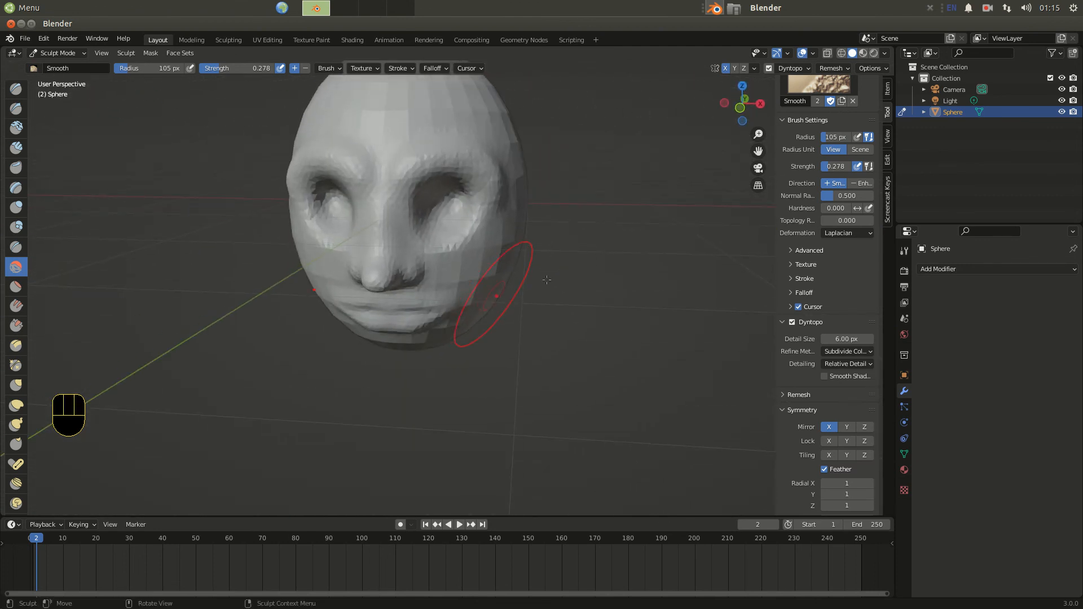